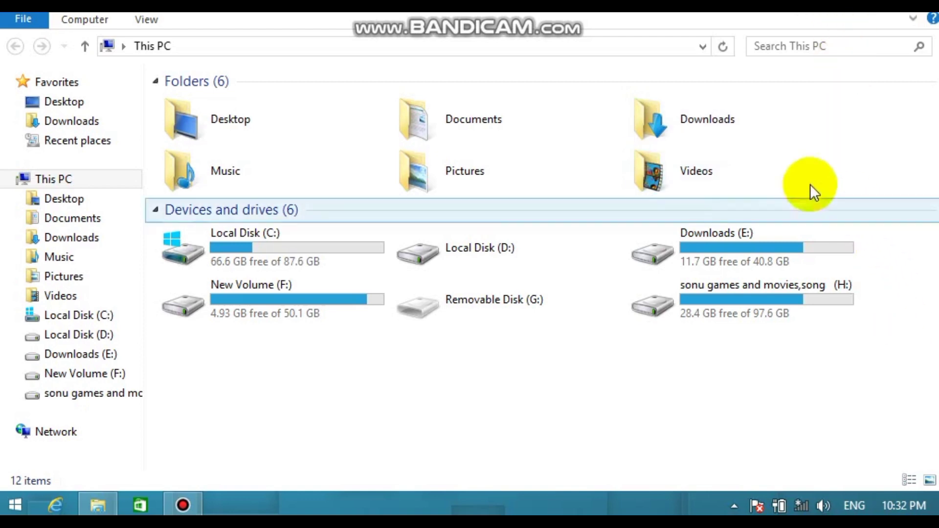
# Open the Downloads folder and locate the WinBGIm_Library6_0_Nov2005 folder
pyautogui.click(108, 184)
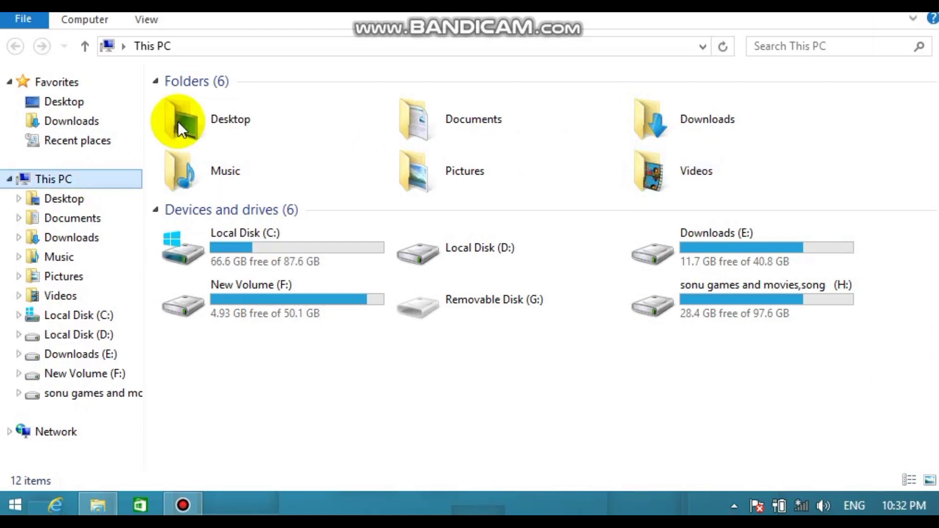
pyautogui.click(71, 121)
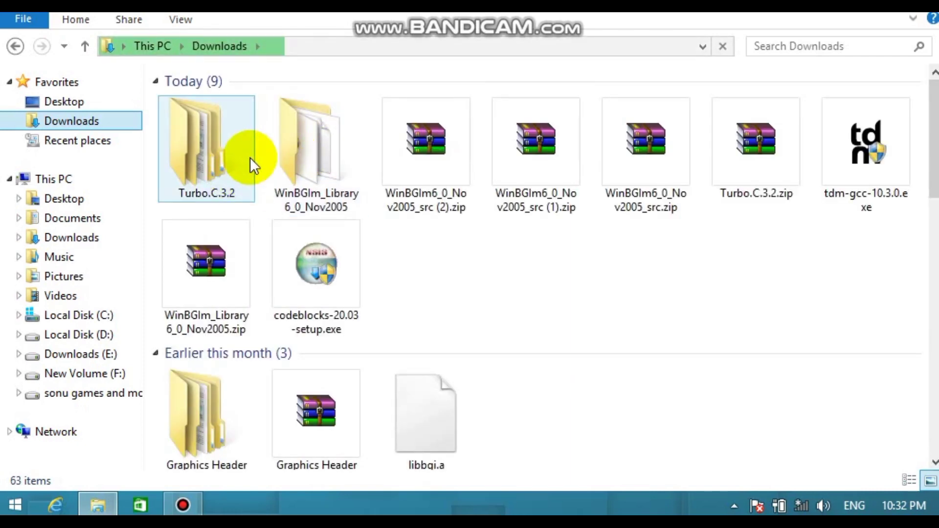
pyautogui.doubleClick(339, 178)
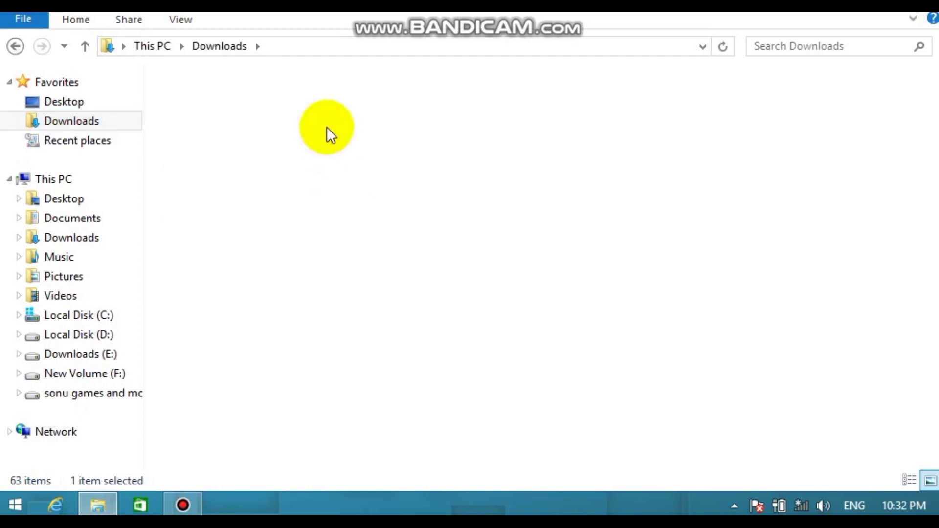
pyautogui.click(15, 46)
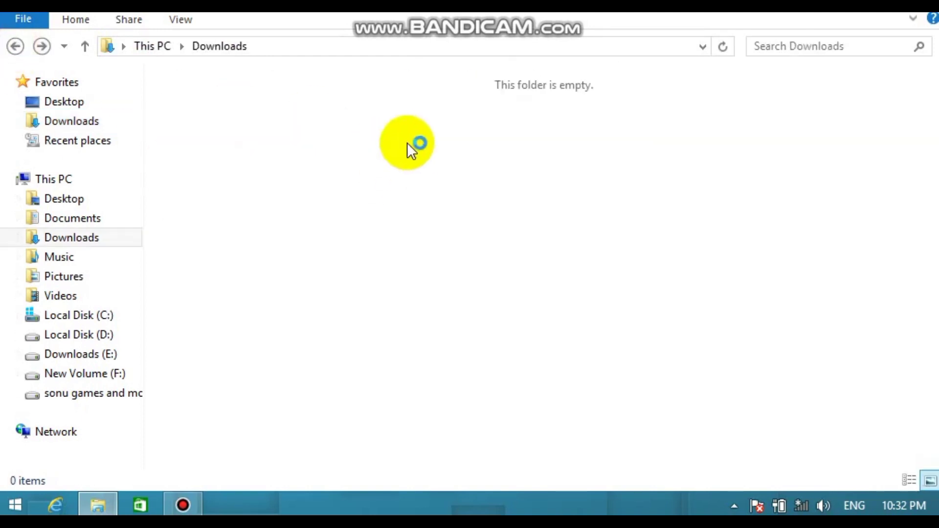
pyautogui.click(864, 36)
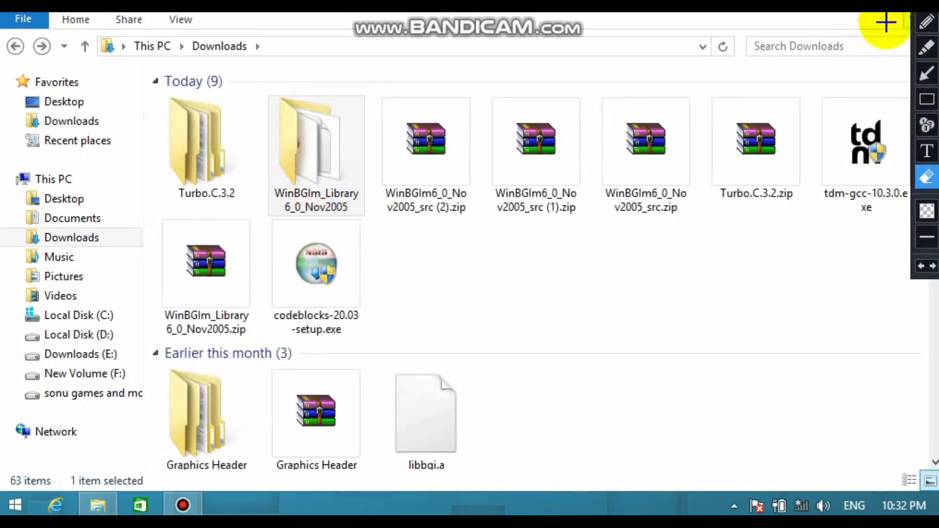
pyautogui.click(926, 99)
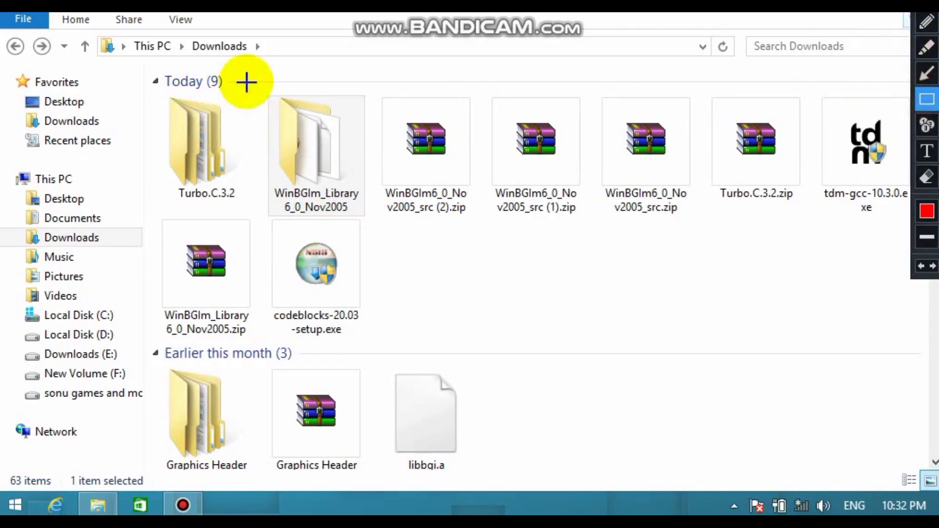
pyautogui.click(376, 235)
pyautogui.moveTo(376, 235); pyautogui.dragTo(375, 233)
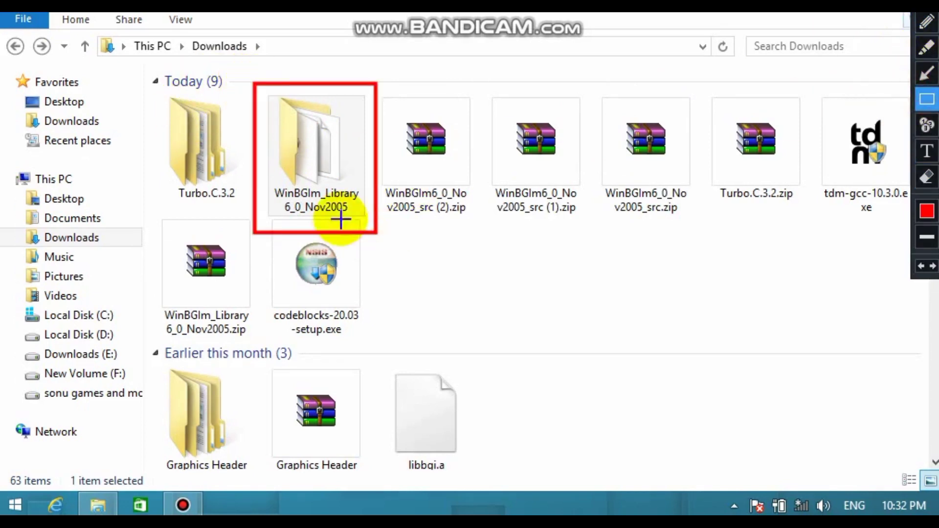
pyautogui.click(926, 19)
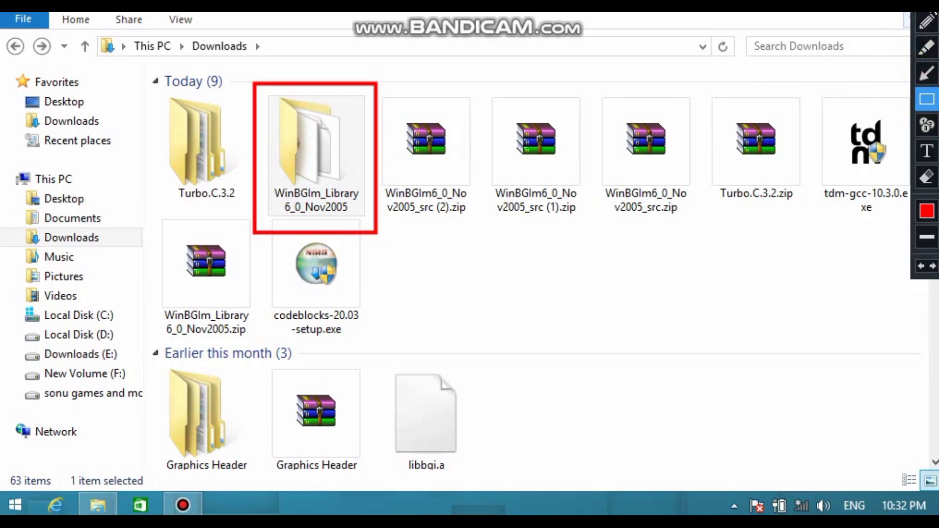
# Open the WinBGIm_Library6_0_Nov2005 folder and select the header files graphics.h and winbgim.h
pyautogui.click(318, 173)
pyautogui.doubleClick(323, 207)
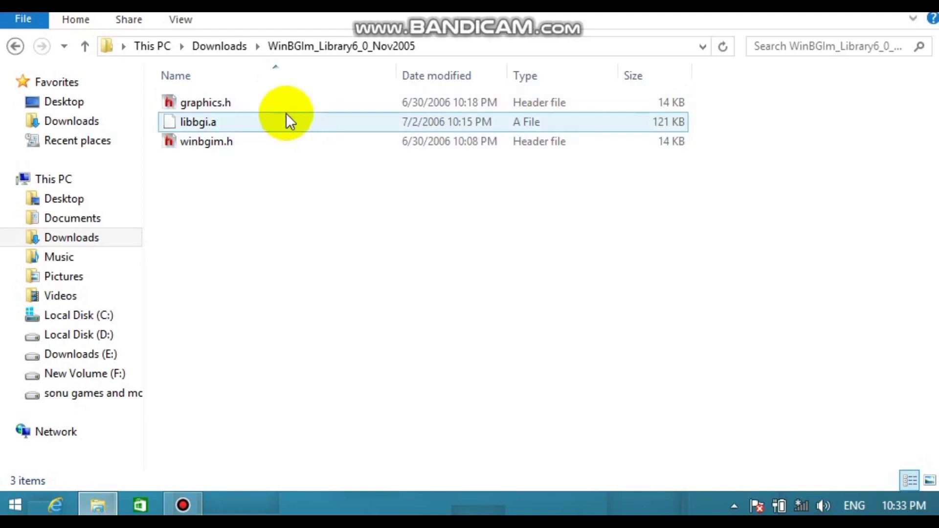
pyautogui.click(282, 106)
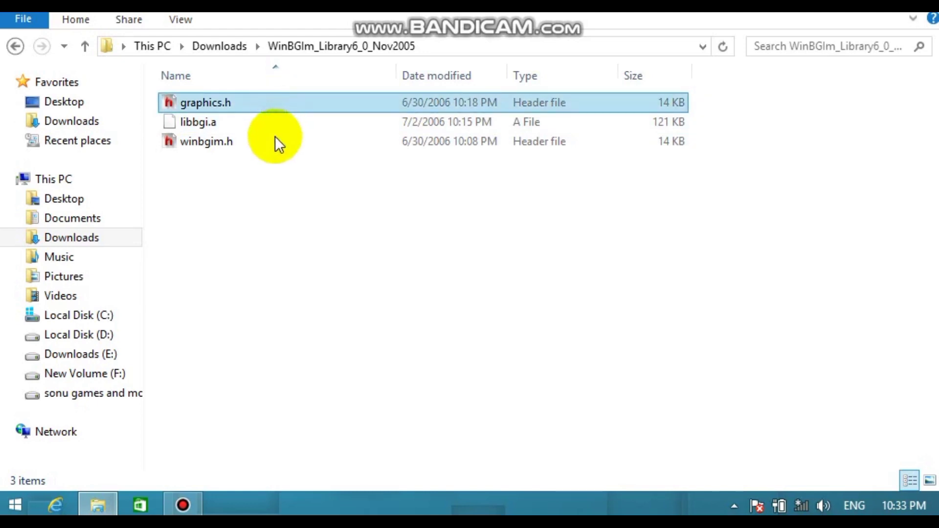
pyautogui.keyDown('ctrl'); pyautogui.click(244, 145); pyautogui.keyUp('ctrl')
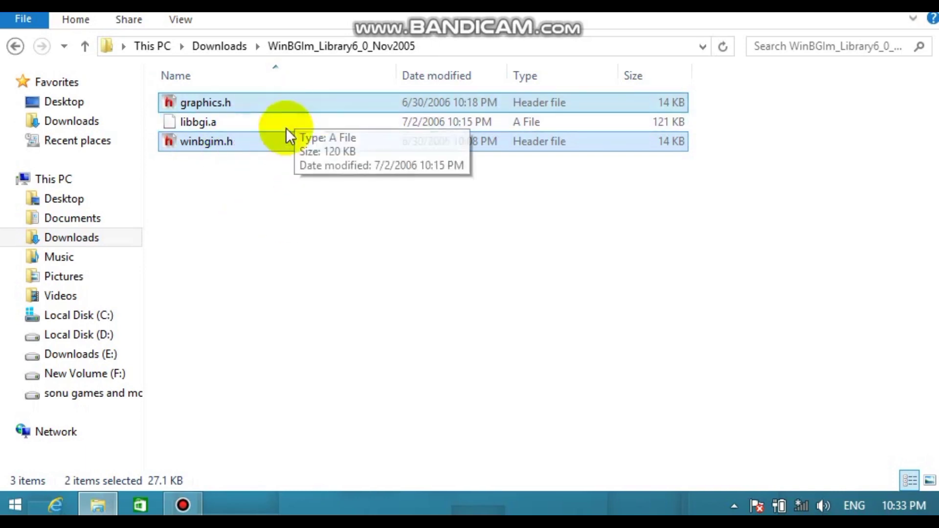
# Check the include folder in C:\Program Files\Dev-Cpp\MinGW64 for the graphics header files, then return to MinGW64
pyautogui.click(79, 315)
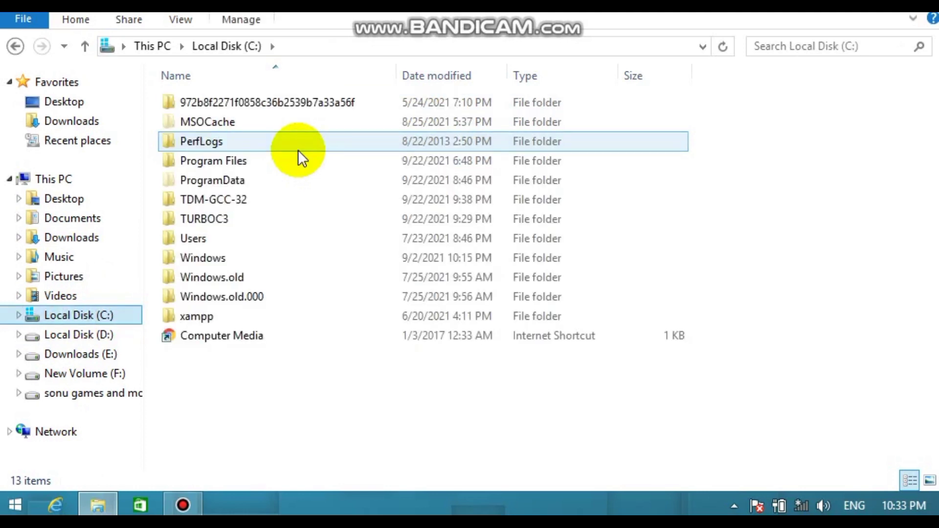
pyautogui.click(283, 166)
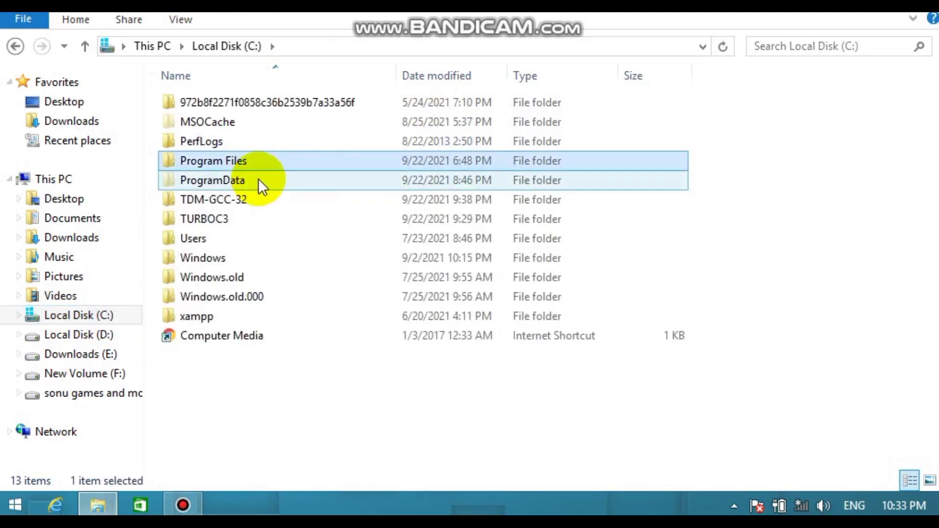
pyautogui.doubleClick(273, 159)
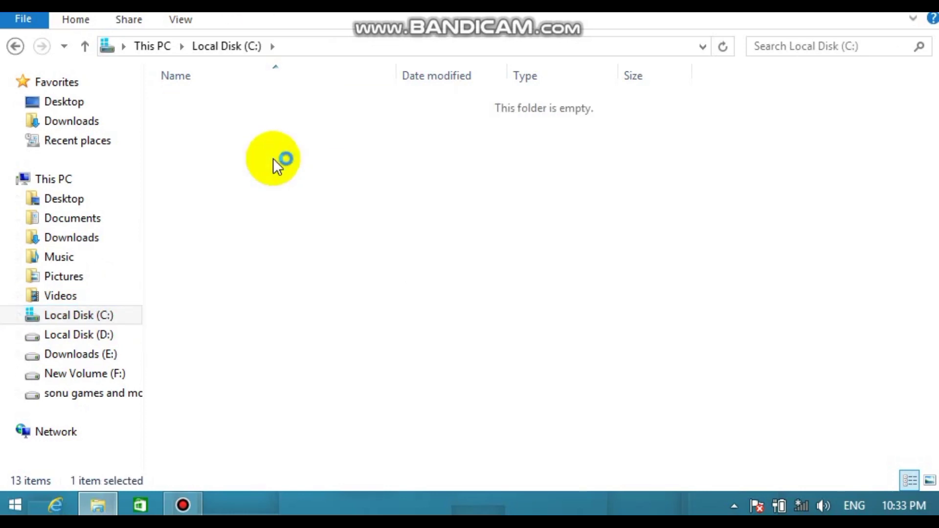
pyautogui.doubleClick(321, 146)
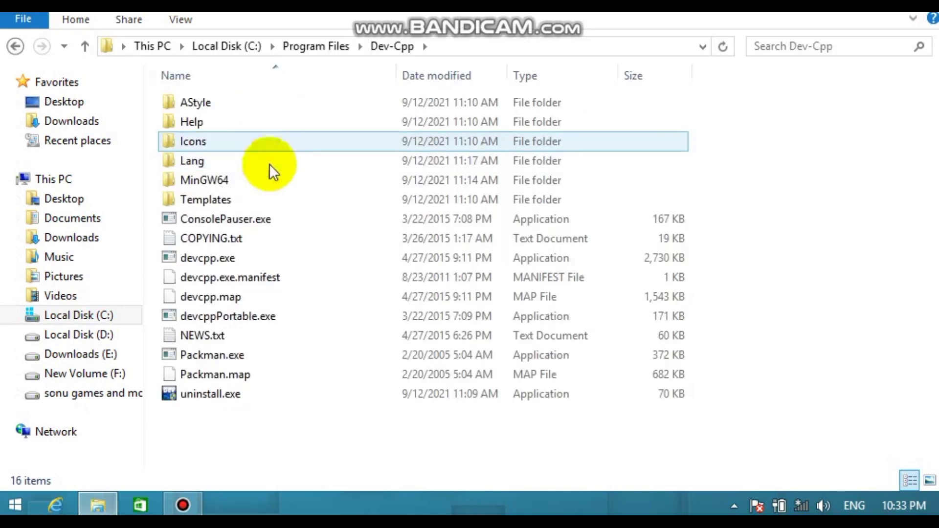
pyautogui.doubleClick(248, 185)
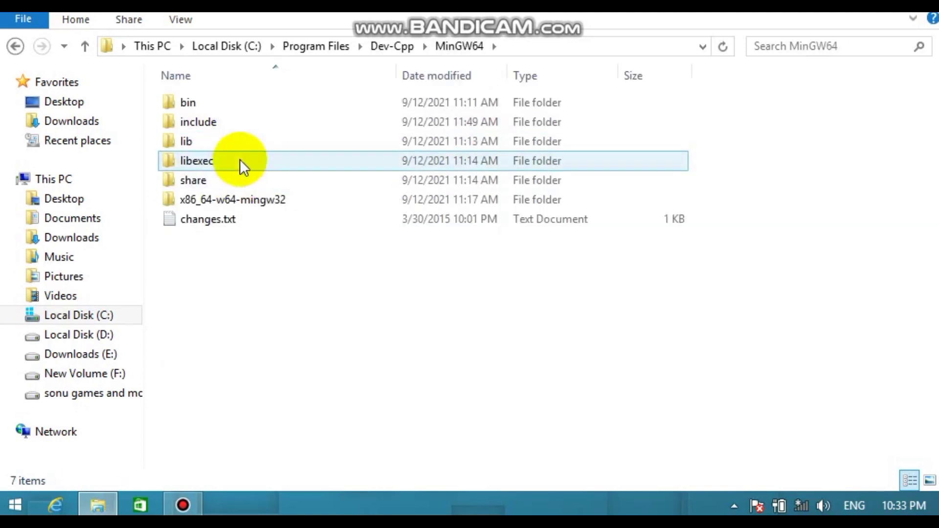
pyautogui.click(219, 126)
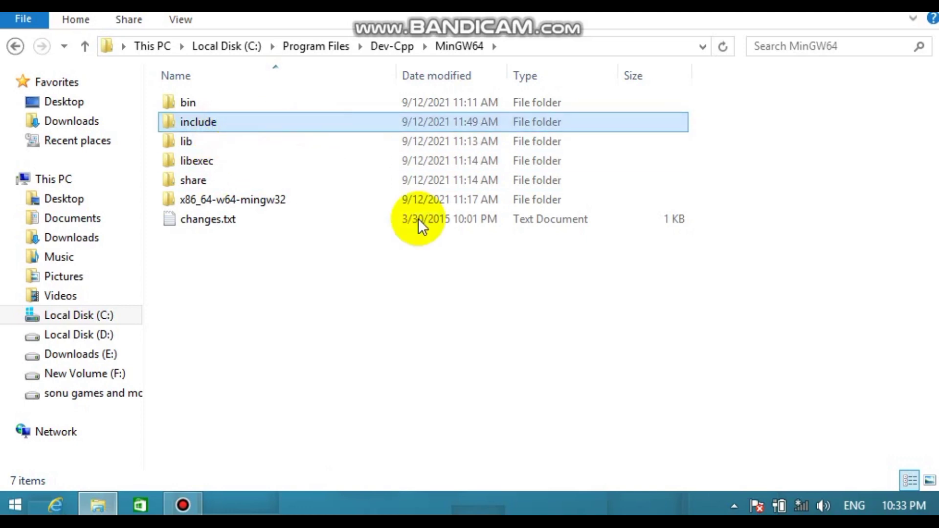
pyautogui.press('Return')
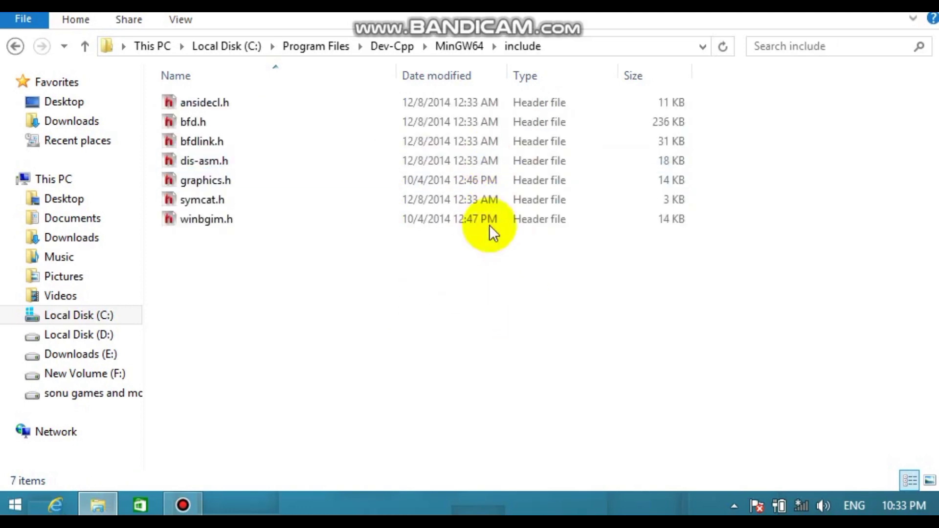
pyautogui.click(227, 182)
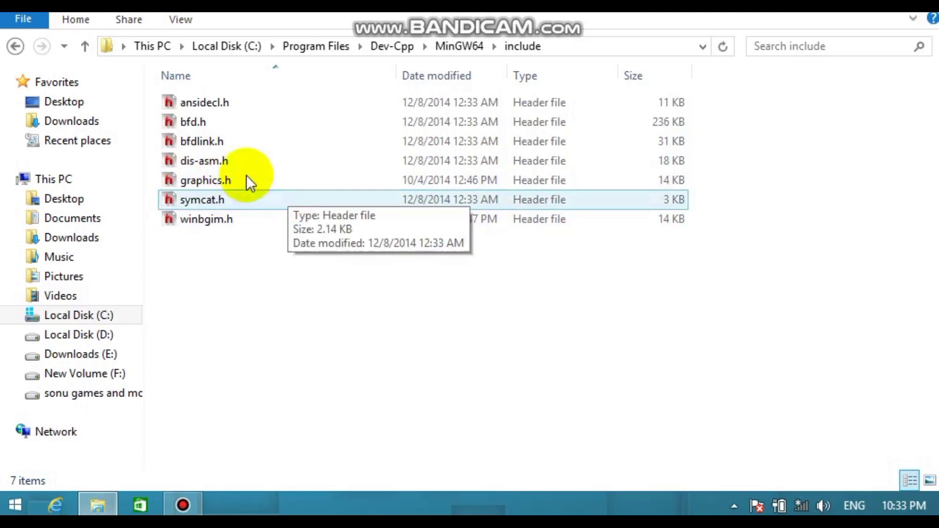
pyautogui.click(15, 46)
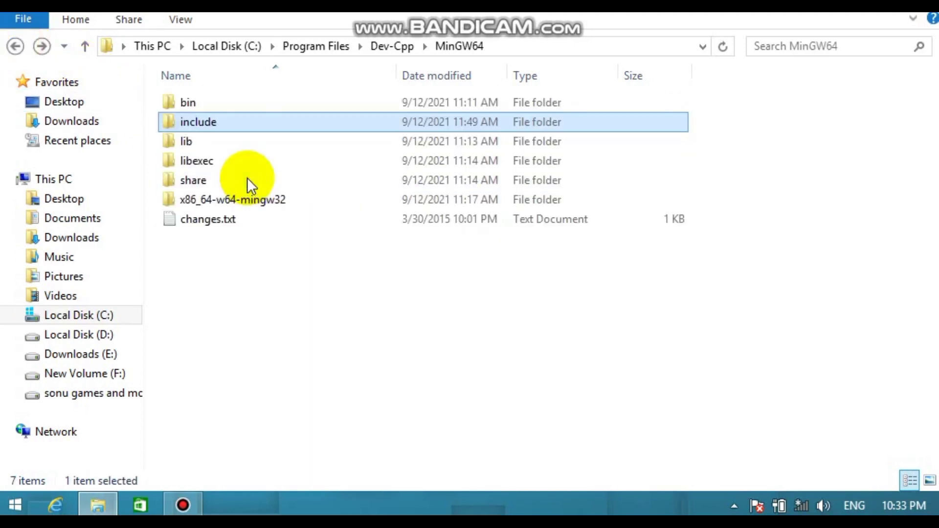
# Reopen the WinBGIm_Library6_0_Nov2005 folder in Downloads and select the libbgi.a file
pyautogui.click(72, 118)
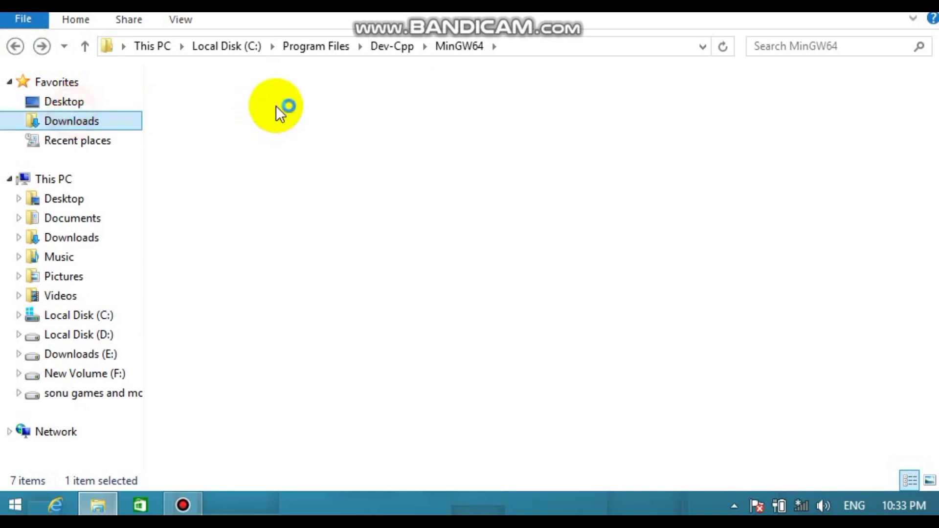
pyautogui.click(293, 191)
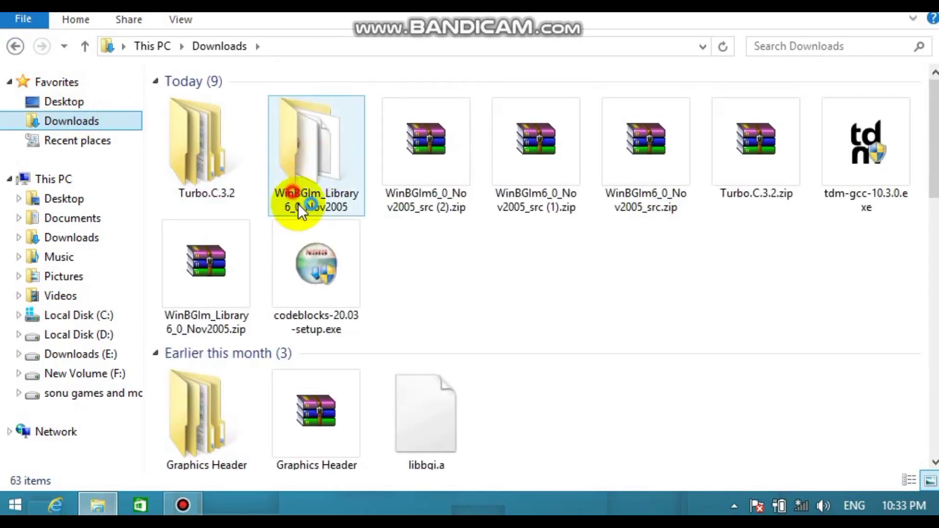
pyautogui.doubleClick(297, 203)
pyautogui.click(229, 126)
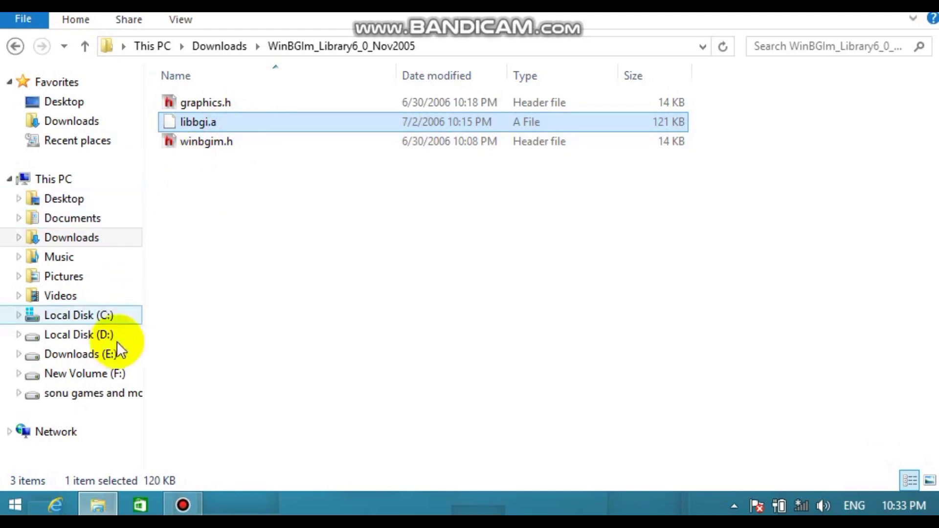
# Look into the lib folder in C:\Program Files\Dev-Cpp\MinGW64, then go back to the Dev-Cpp folder
pyautogui.click(116, 316)
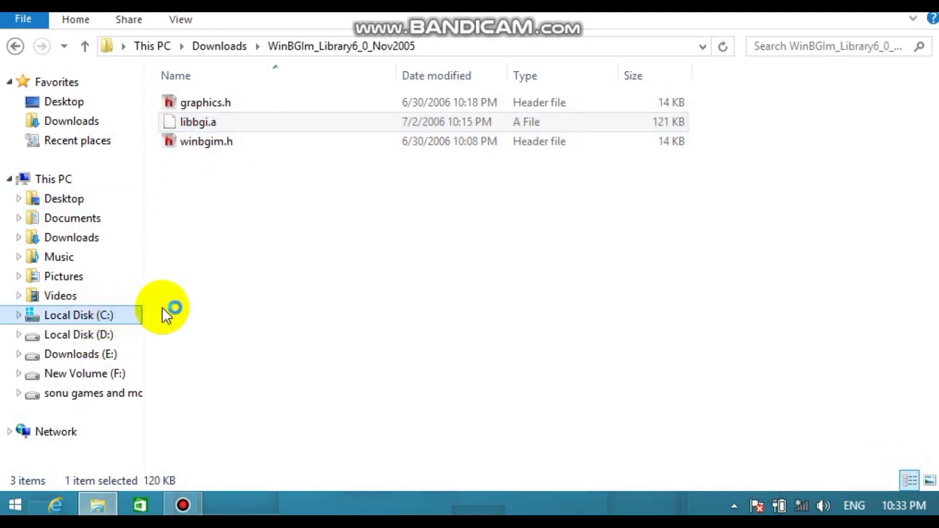
pyautogui.click(273, 166)
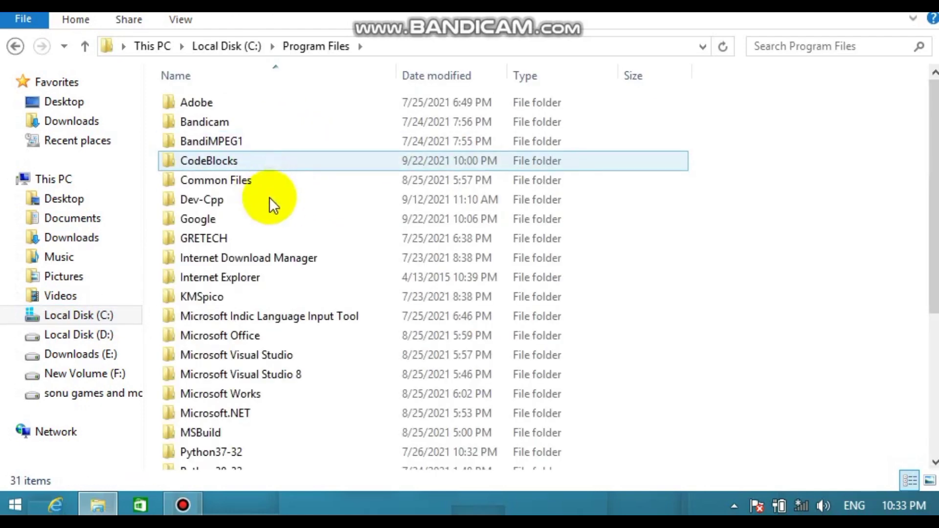
pyautogui.click(257, 200)
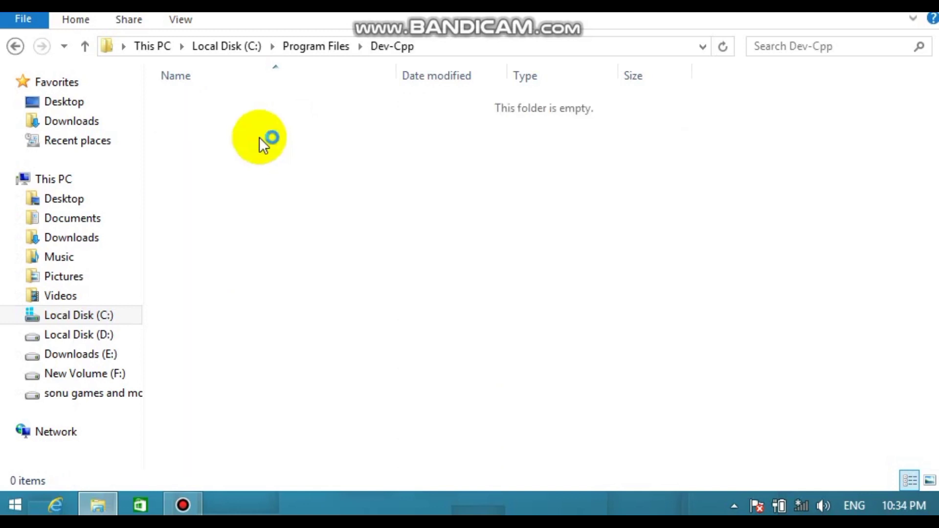
pyautogui.doubleClick(231, 179)
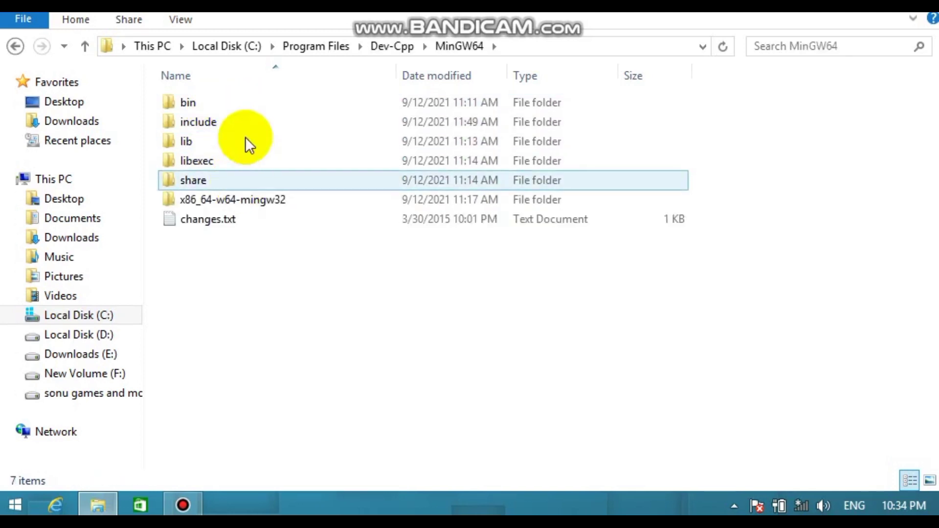
pyautogui.click(237, 143)
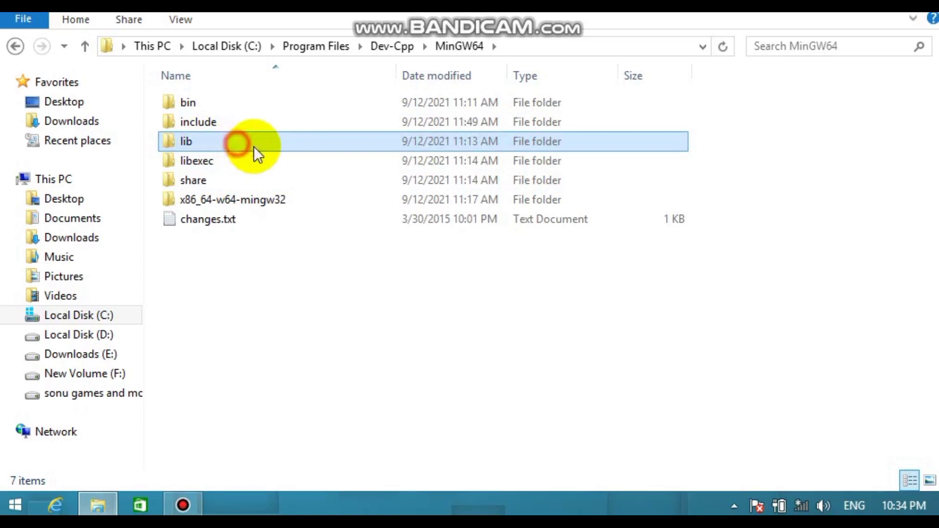
pyautogui.doubleClick(371, 143)
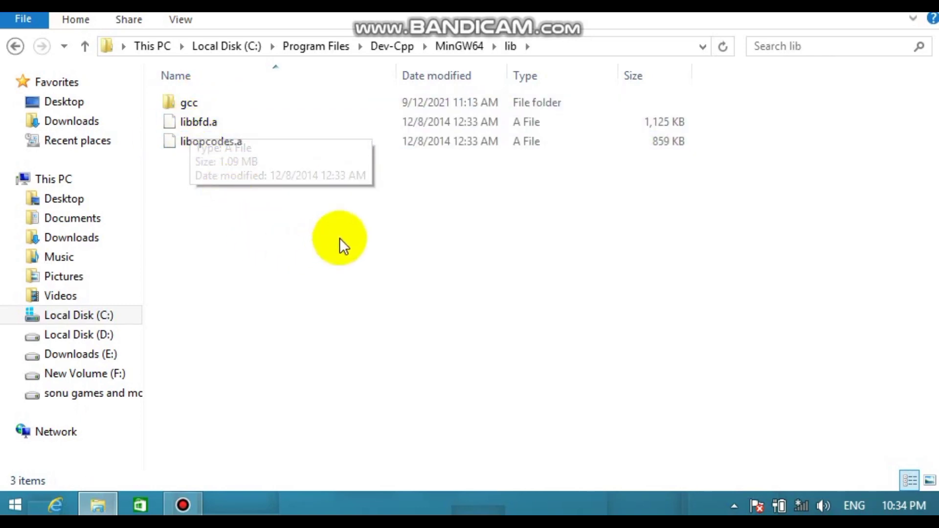
pyautogui.click(15, 47)
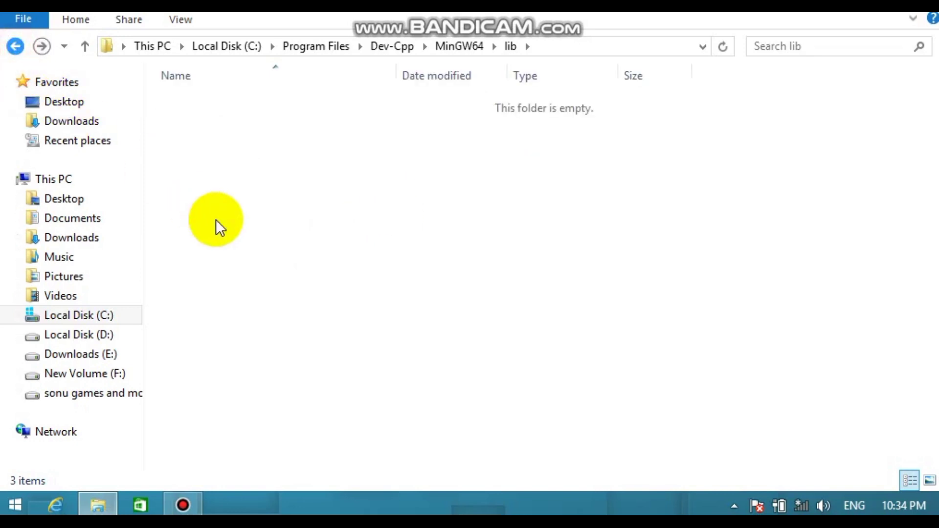
pyautogui.click(15, 47)
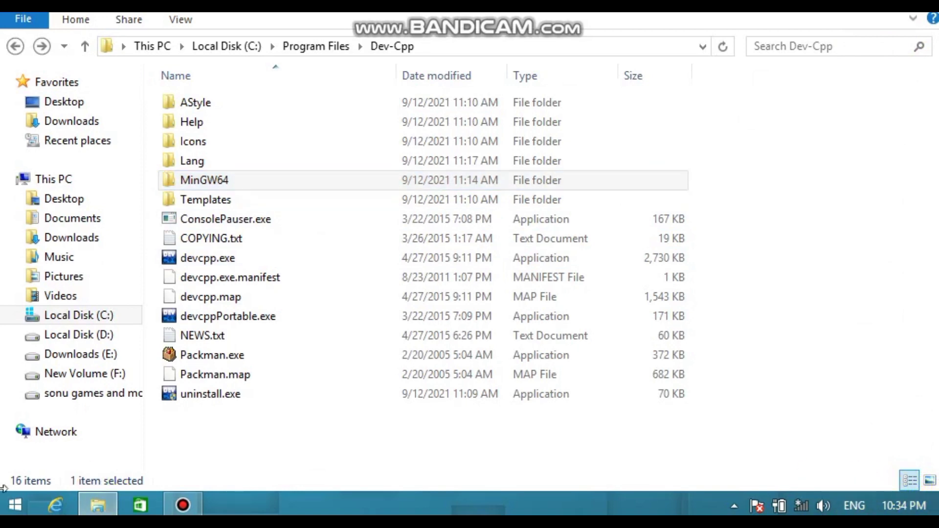
# Switch to the desktop and launch Dev-C++
pyautogui.click(7, 508)
pyautogui.click(31, 52)
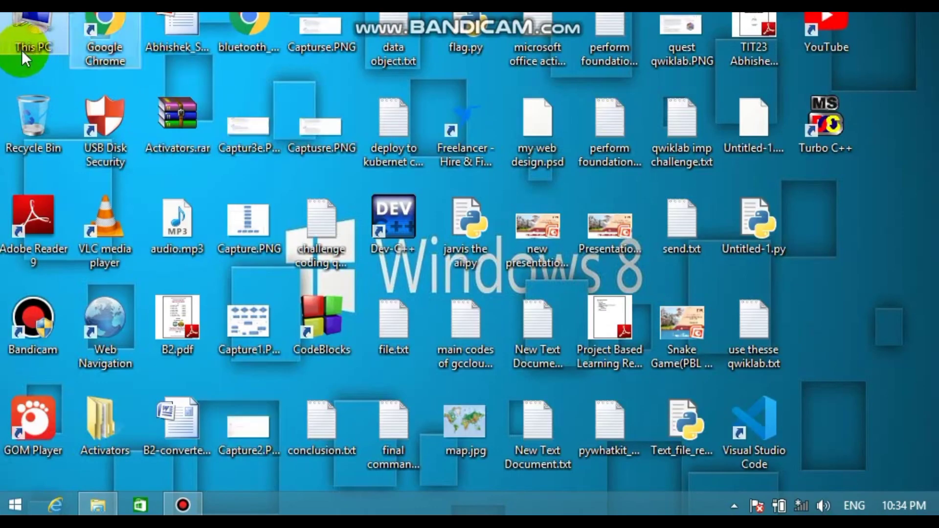
pyautogui.click(403, 224)
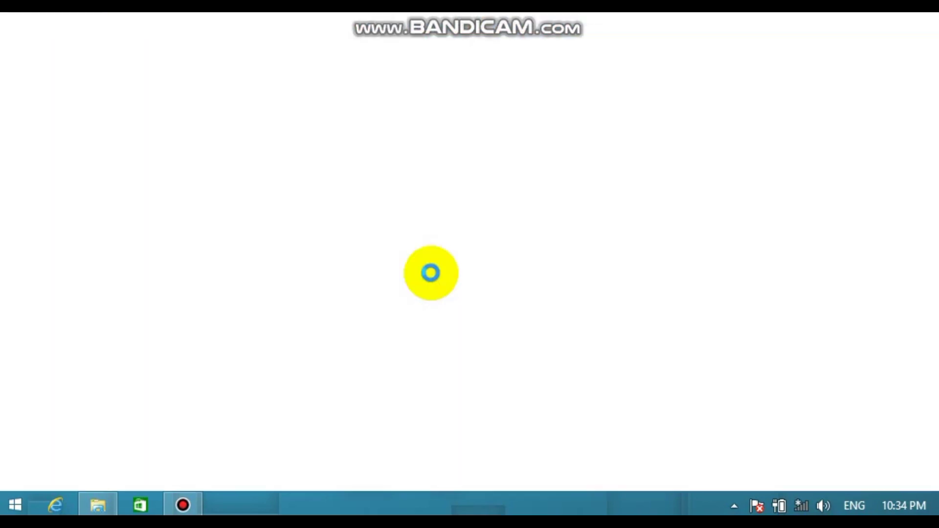
# Open the compiler options and examine the linker commands for the TDM-GCC 4.9.2 32-bit Release compiler set
pyautogui.press('alt')
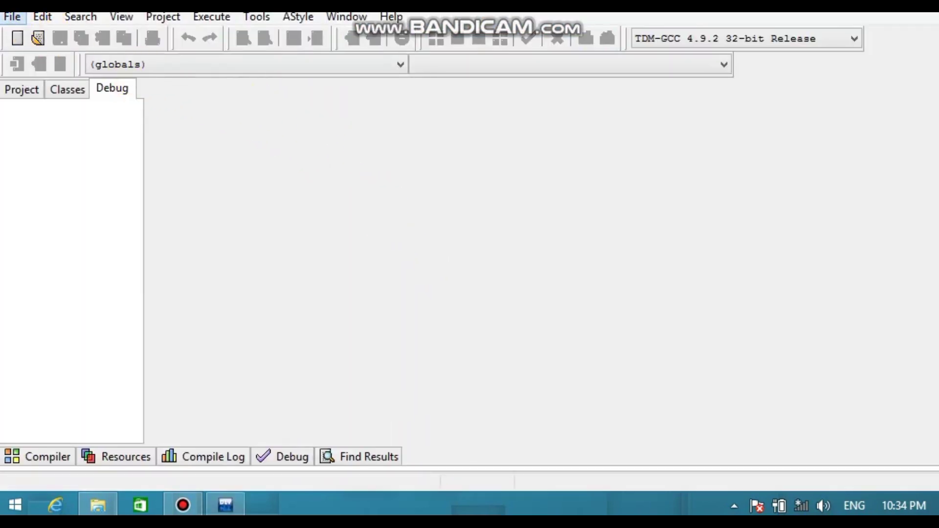
pyautogui.press('Escape')
pyautogui.click(258, 18)
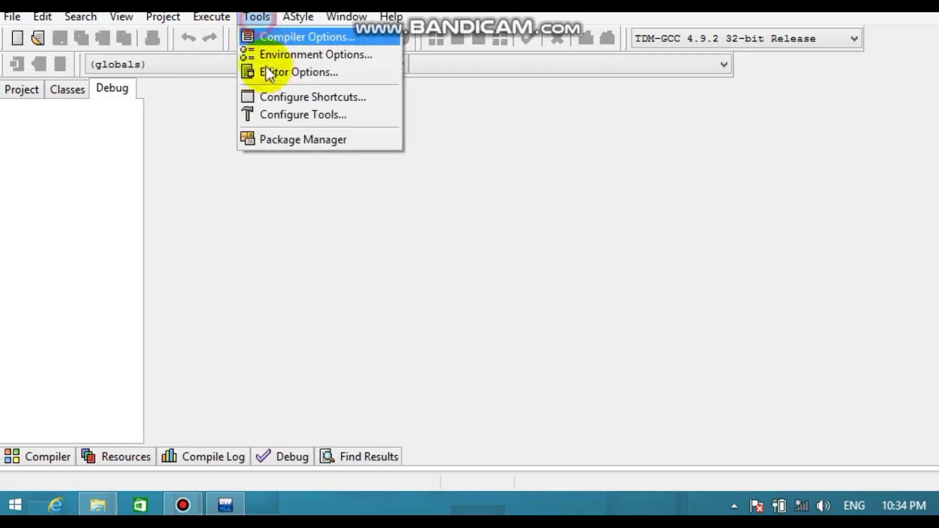
pyautogui.click(269, 37)
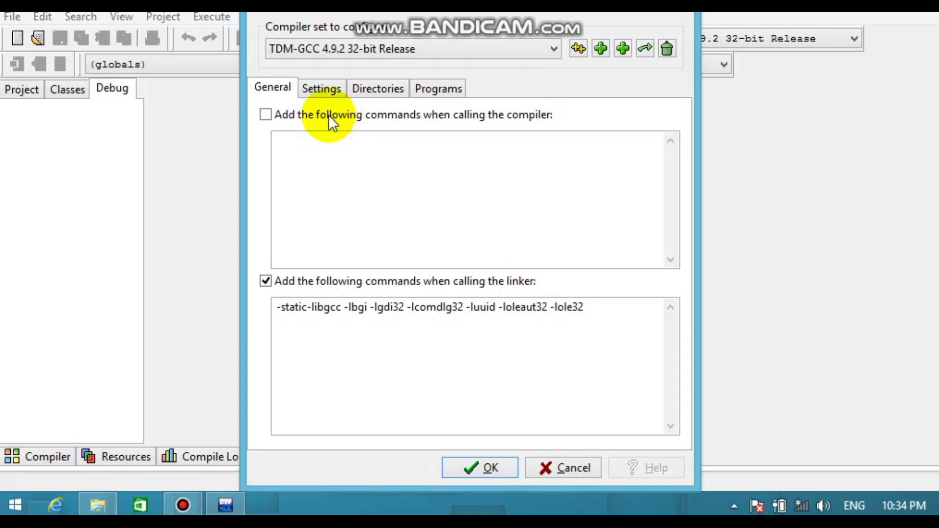
pyautogui.moveTo(308, 313); pyautogui.dragTo(609, 309)
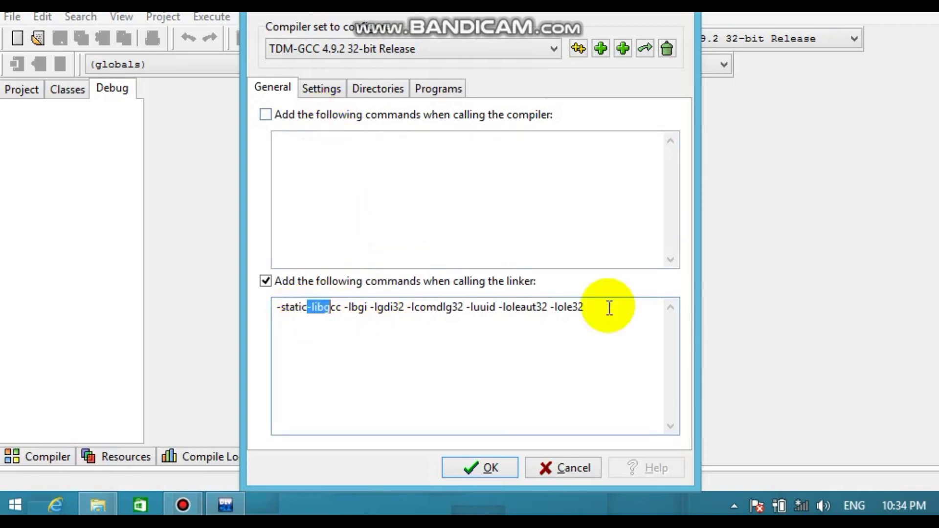
pyautogui.click(609, 308)
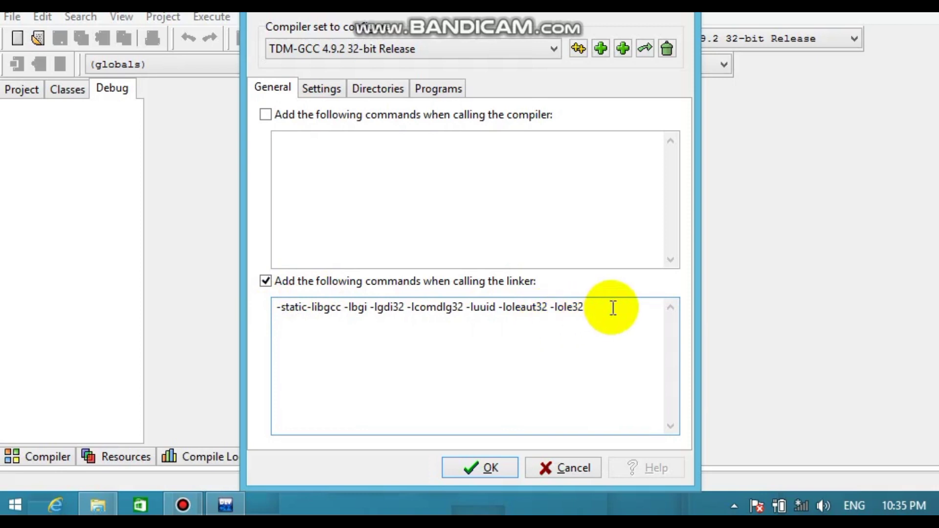
pyautogui.moveTo(594, 308); pyautogui.dragTo(272, 306)
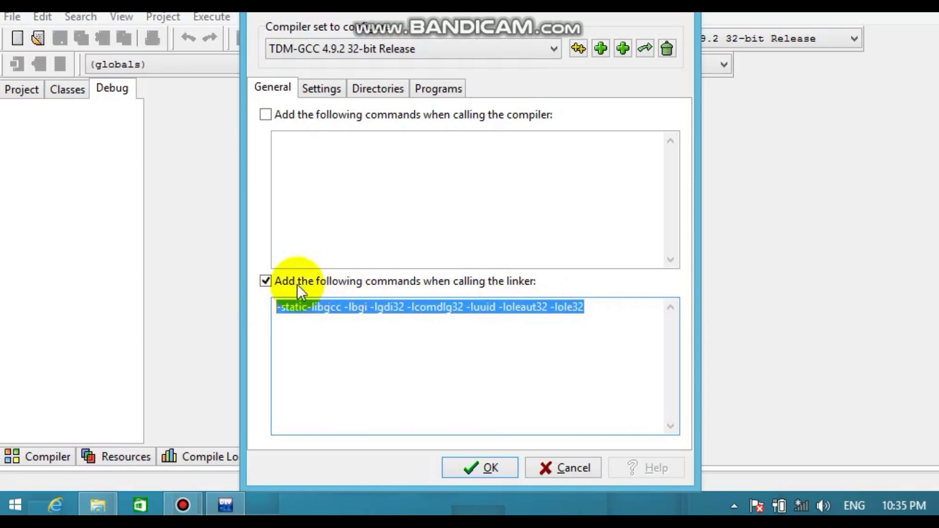
pyautogui.moveTo(313, 309); pyautogui.dragTo(317, 308)
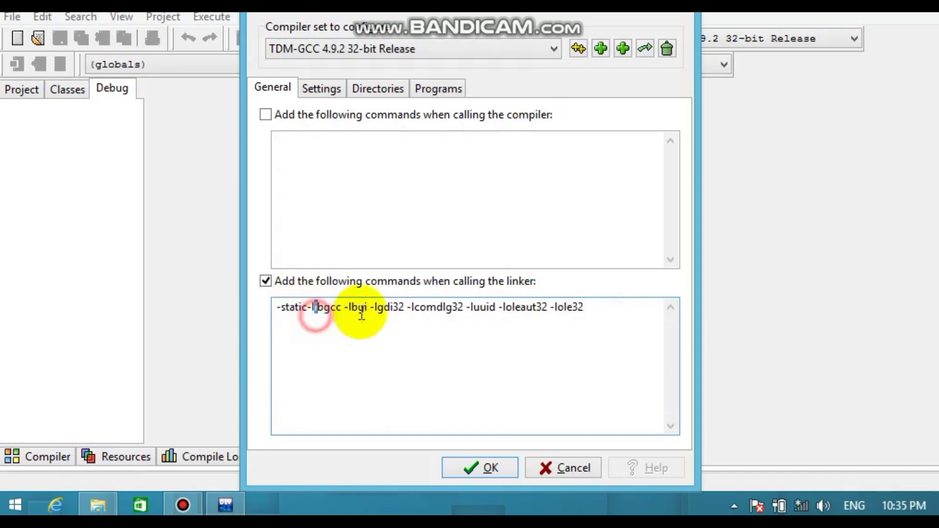
pyautogui.click(277, 307)
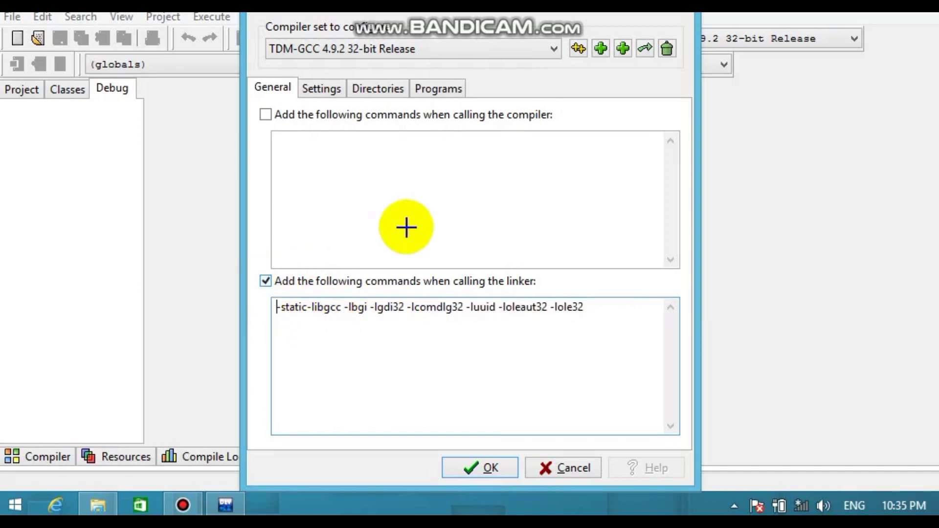
# Outline the linker option's checkbox and command line in red, then clear the marks and dismiss the compiler options
pyautogui.hotkey('ctrl', 'shift', 'd')
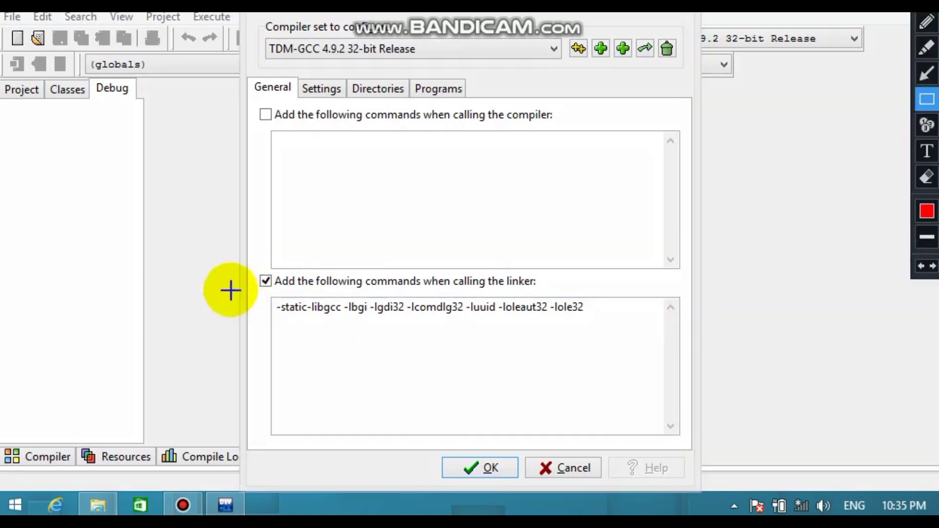
pyautogui.moveTo(258, 262); pyautogui.dragTo(269, 289)
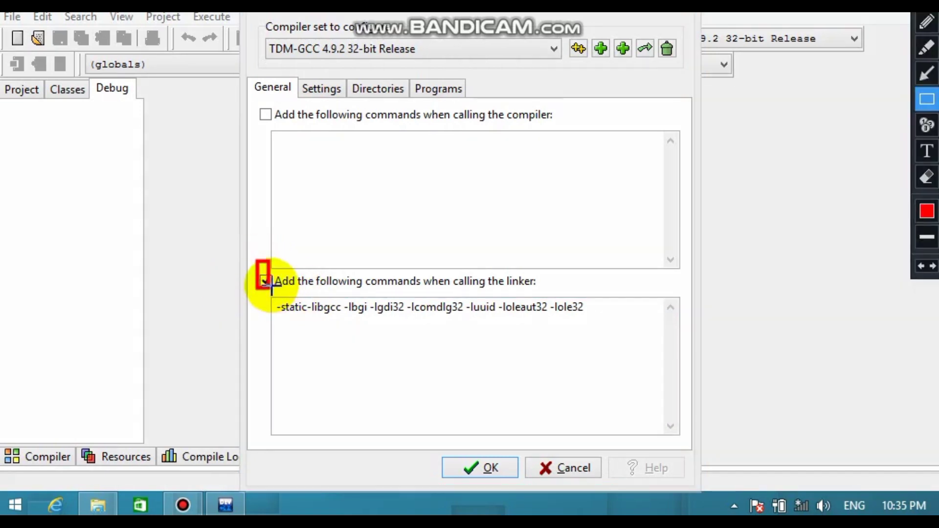
pyautogui.click(925, 23)
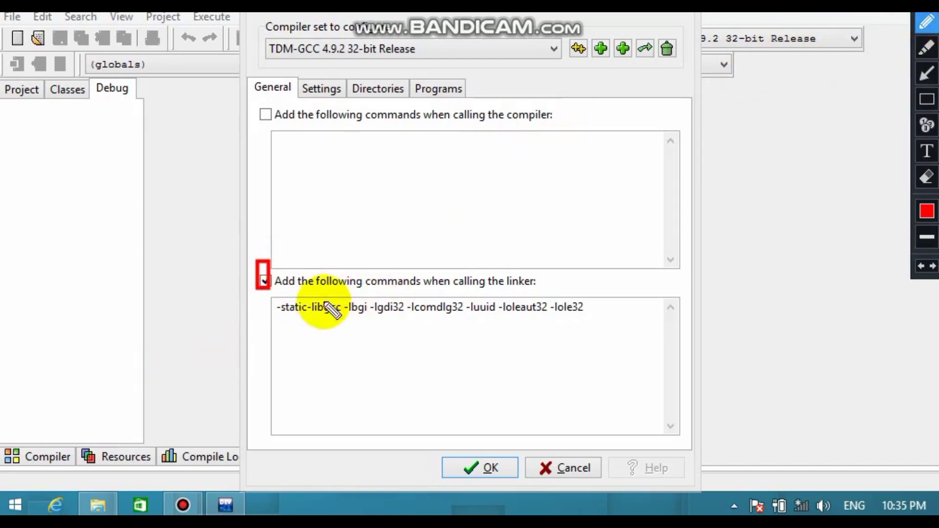
pyautogui.click(280, 319)
pyautogui.moveTo(402, 321)
pyautogui.mouseDown()
pyautogui.moveTo(596, 318)
pyautogui.moveTo(414, 276)
pyautogui.moveTo(264, 279)
pyautogui.moveTo(262, 314)
pyautogui.mouseUp()
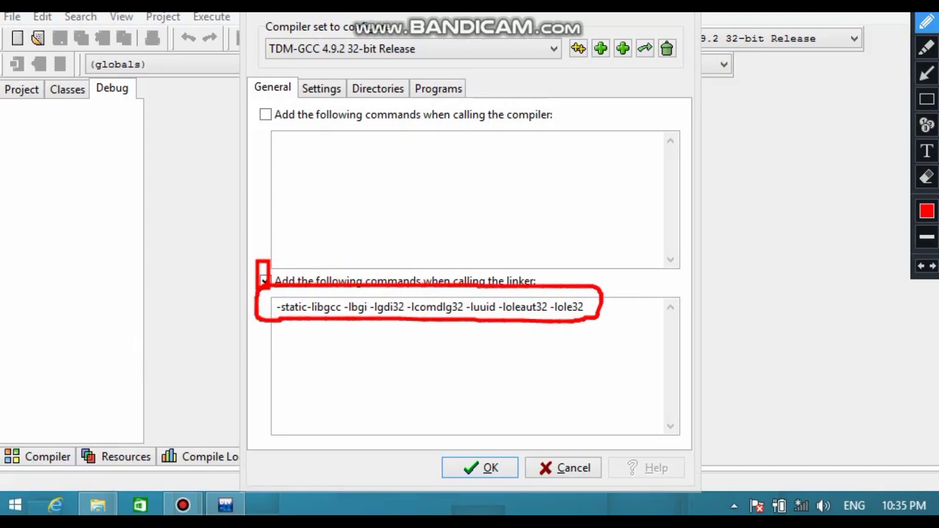
pyautogui.hotkey('ctrl', 'alt', 'd')
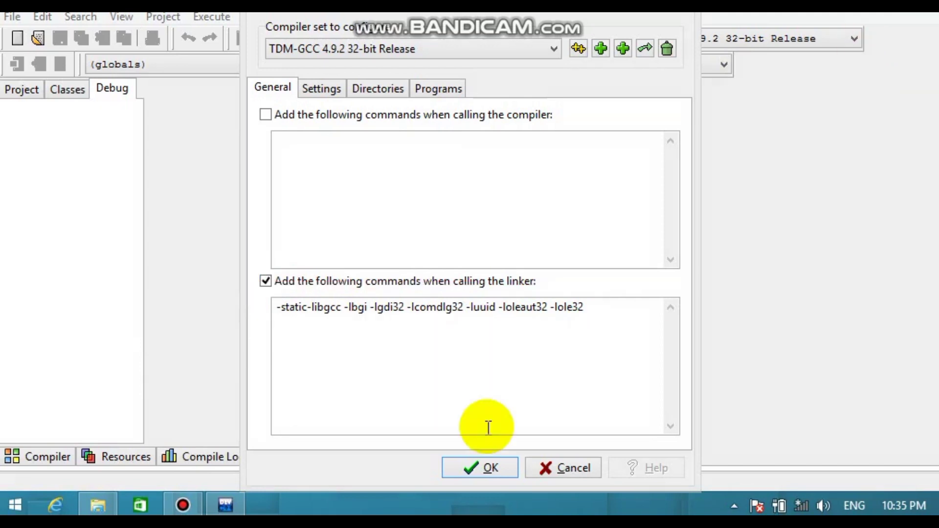
pyautogui.click(563, 471)
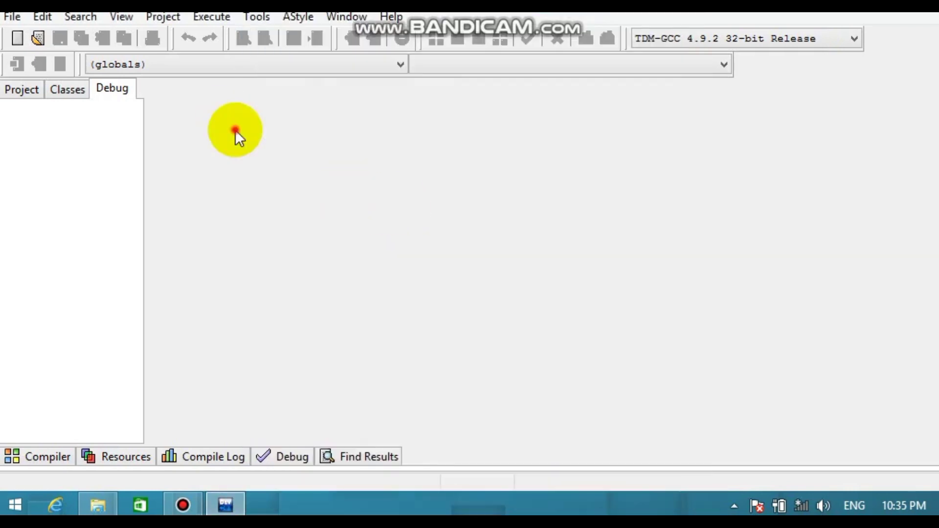
# Open the source file Untitled2.cpp, then compile and run it and close its graphics and console windows
pyautogui.click(17, 38)
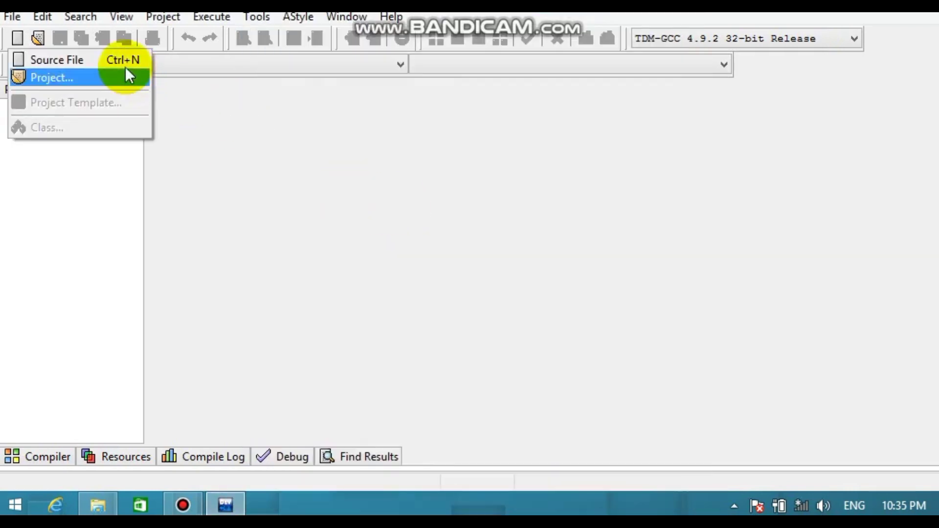
pyautogui.click(14, 17)
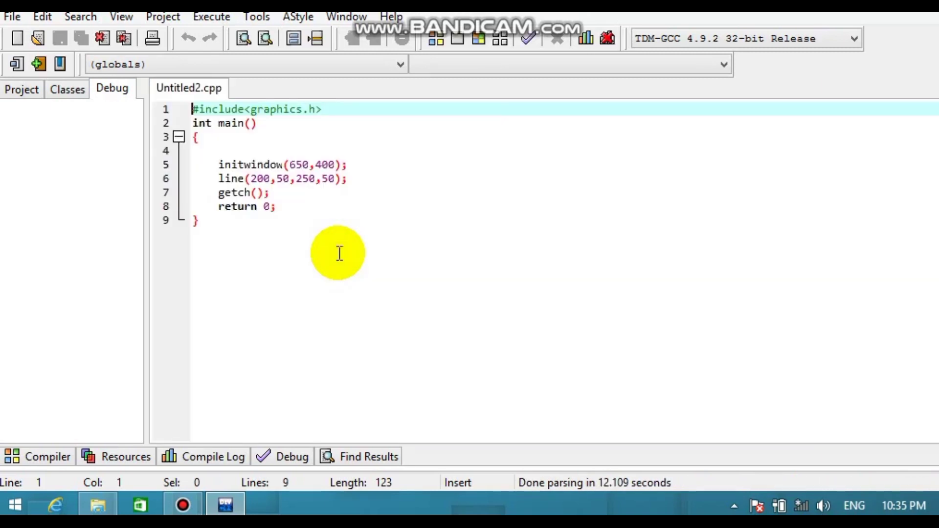
pyautogui.click(216, 19)
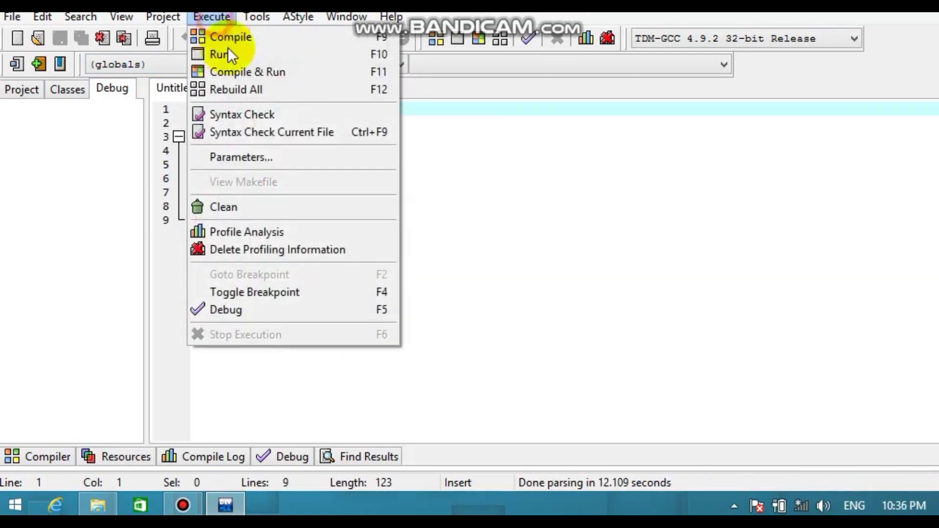
pyautogui.click(231, 72)
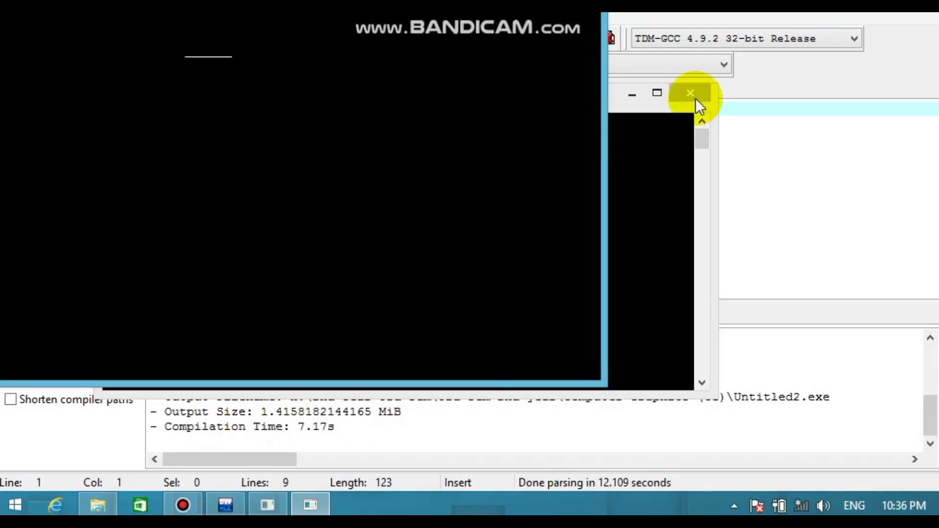
pyautogui.click(688, 94)
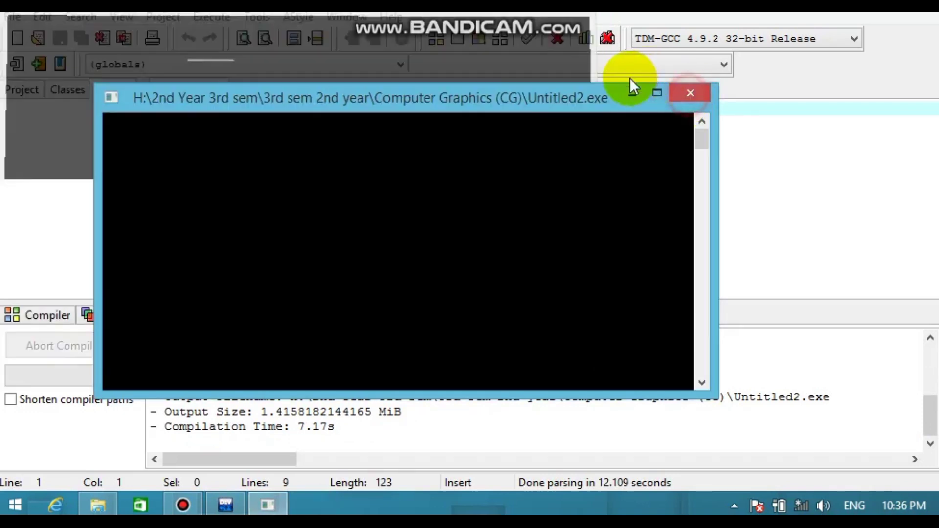
pyautogui.click(687, 95)
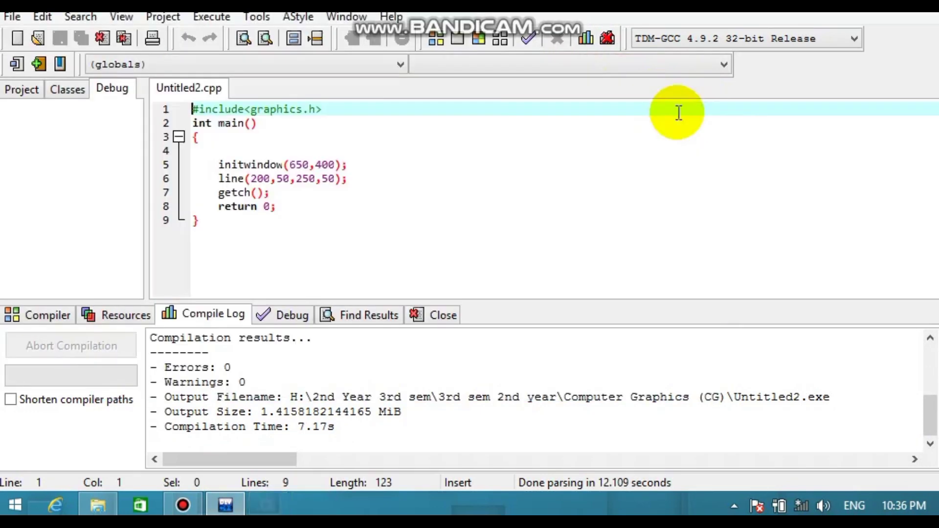
# Switch to File Explorer, find the tdm-gcc-10.3.0.exe installer in Downloads and temporarily outline it in red
pyautogui.click(108, 495)
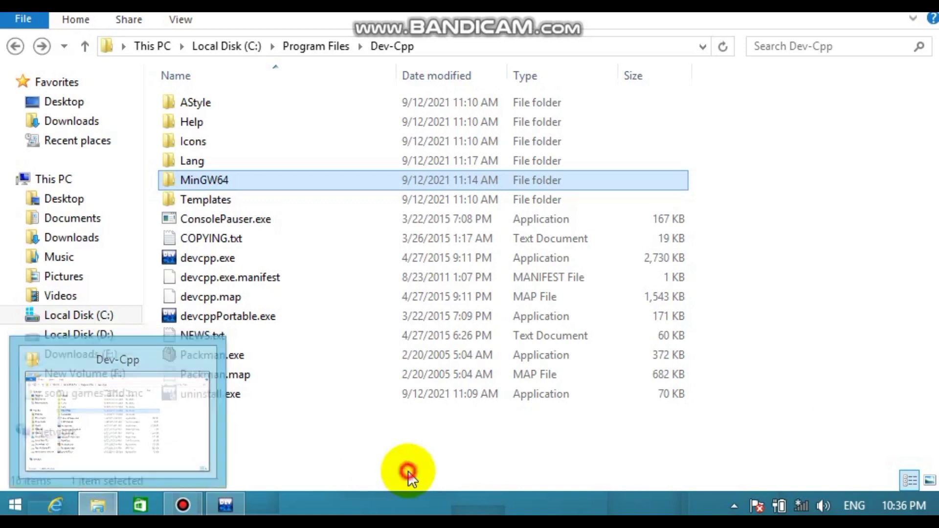
pyautogui.click(94, 126)
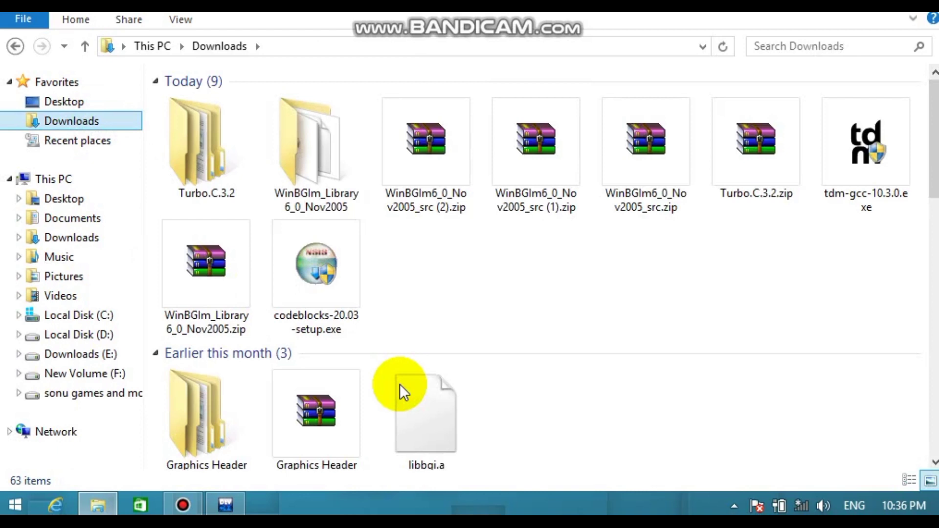
pyautogui.click(918, 150)
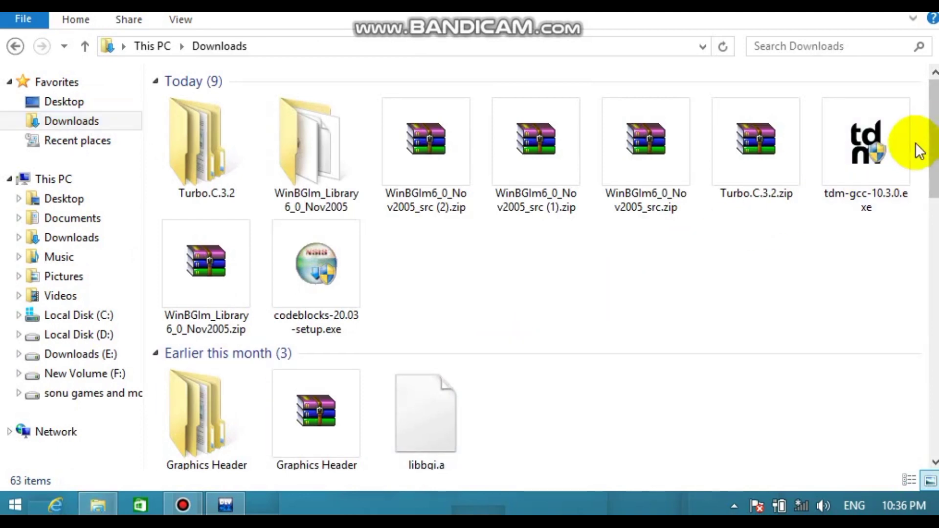
pyautogui.click(879, 180)
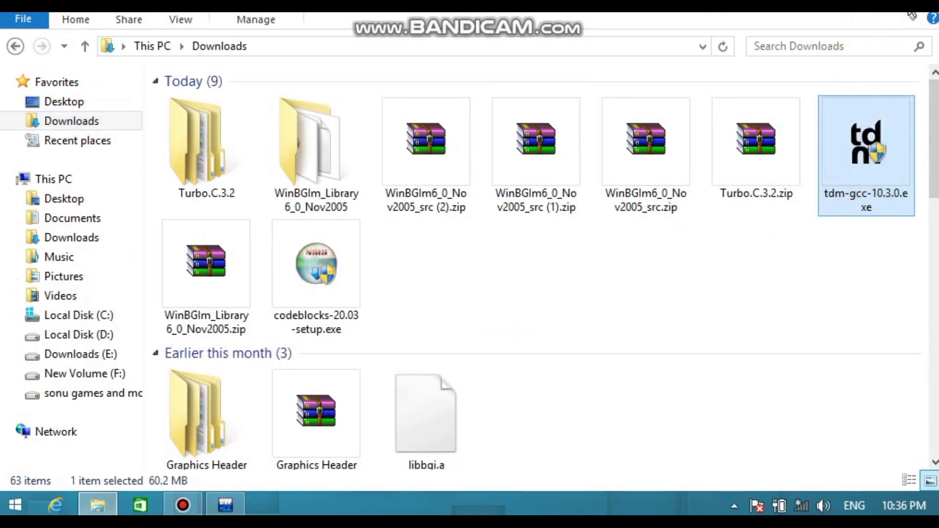
pyautogui.click(926, 100)
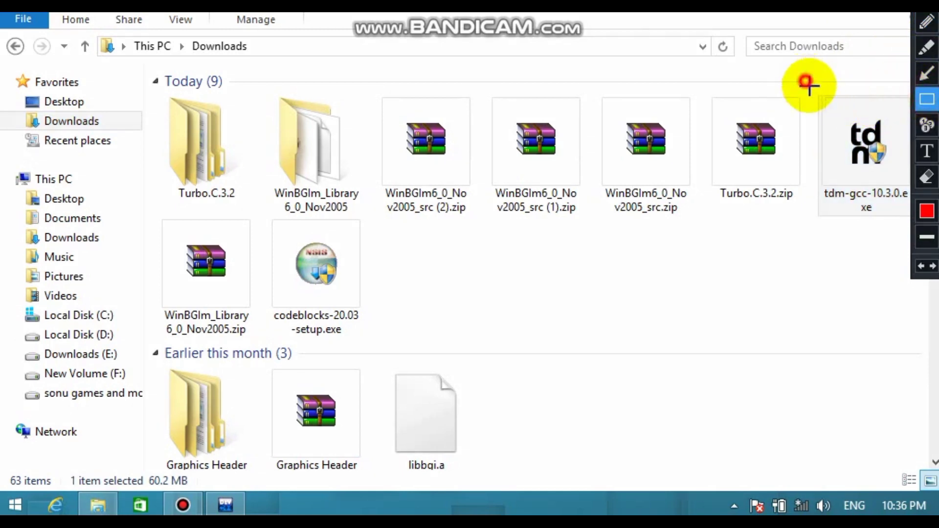
pyautogui.moveTo(808, 84); pyautogui.dragTo(909, 240)
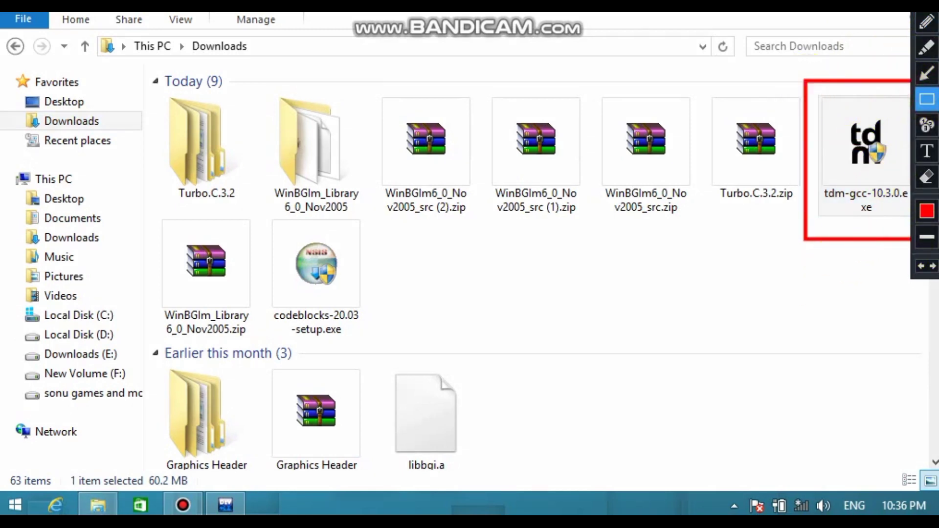
pyautogui.click(860, 157)
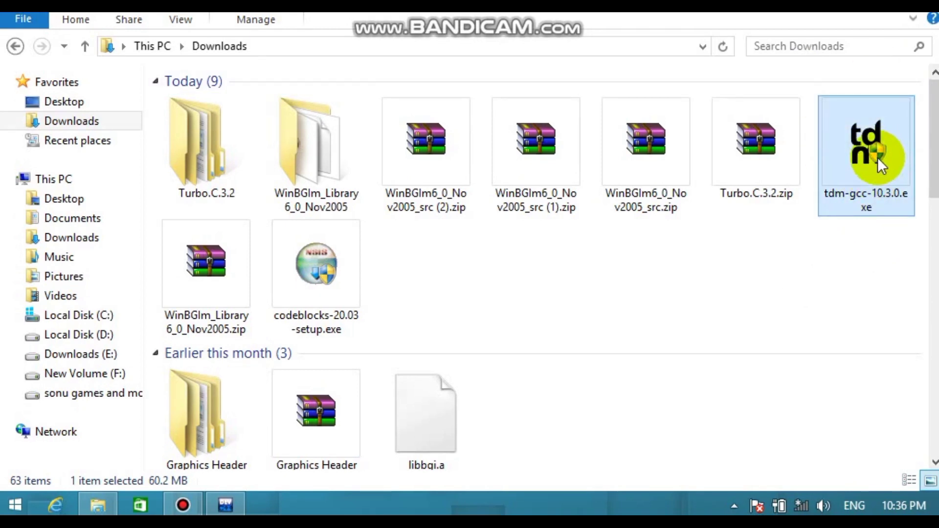
# Switch back to Dev-C++ and recheck the linker commands in the compiler options, leaving the dialog without changes
pyautogui.click(225, 504)
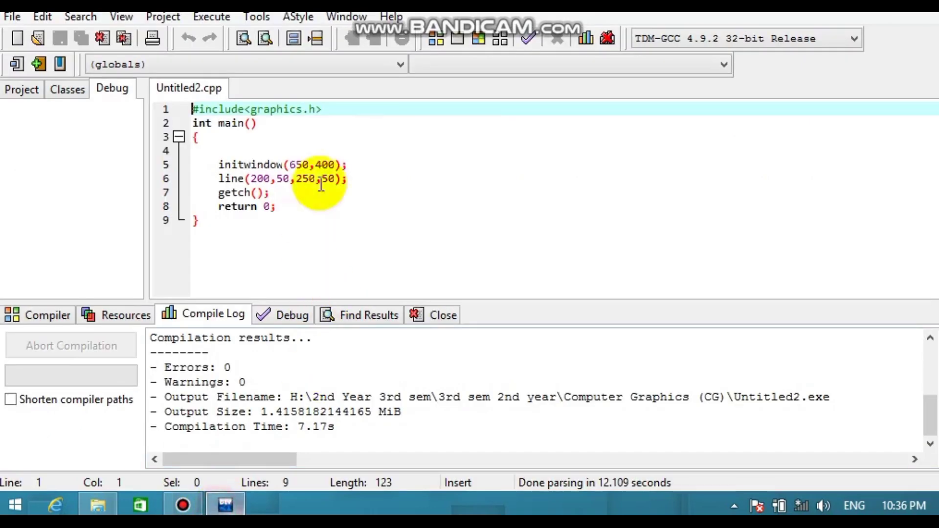
pyautogui.click(206, 17)
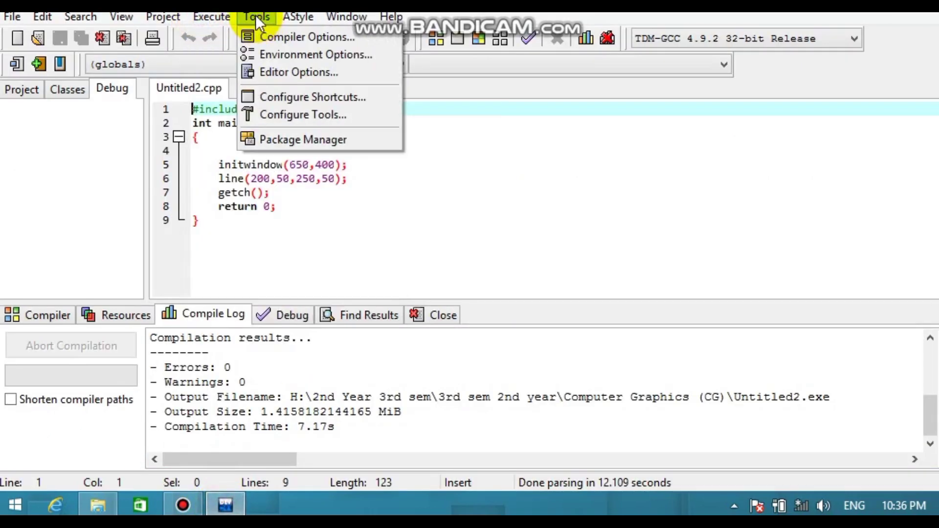
pyautogui.click(358, 254)
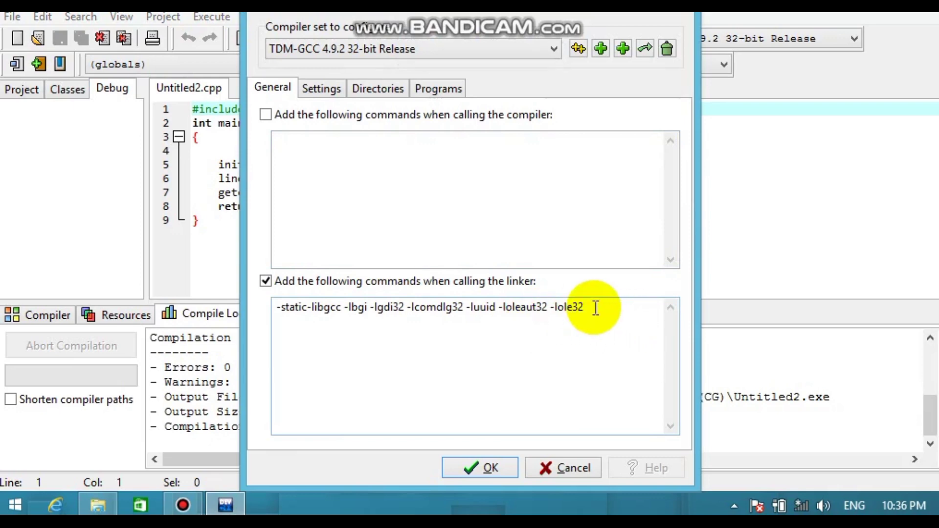
pyautogui.click(567, 471)
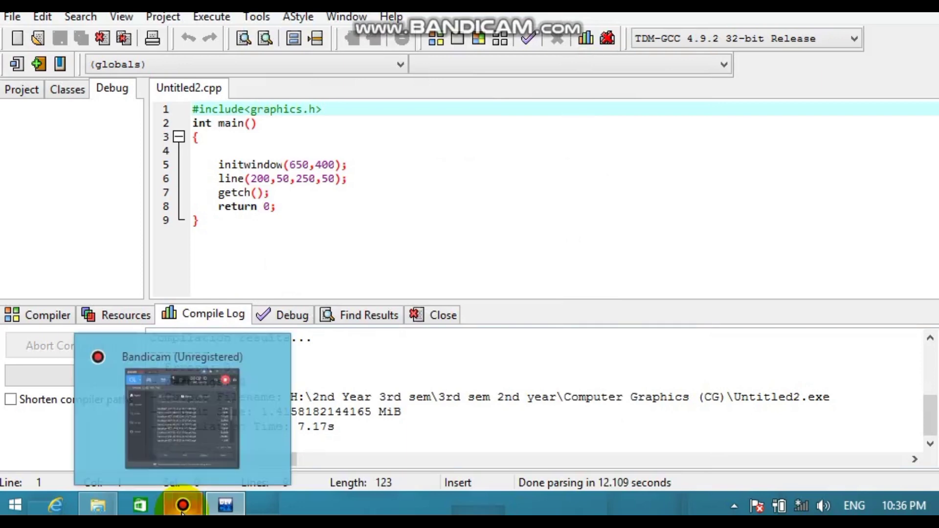
# Switch to File Explorer, find the TDM-GCC-32 folder on Local Disk (C:) and temporarily outline it in red
pyautogui.click(125, 482)
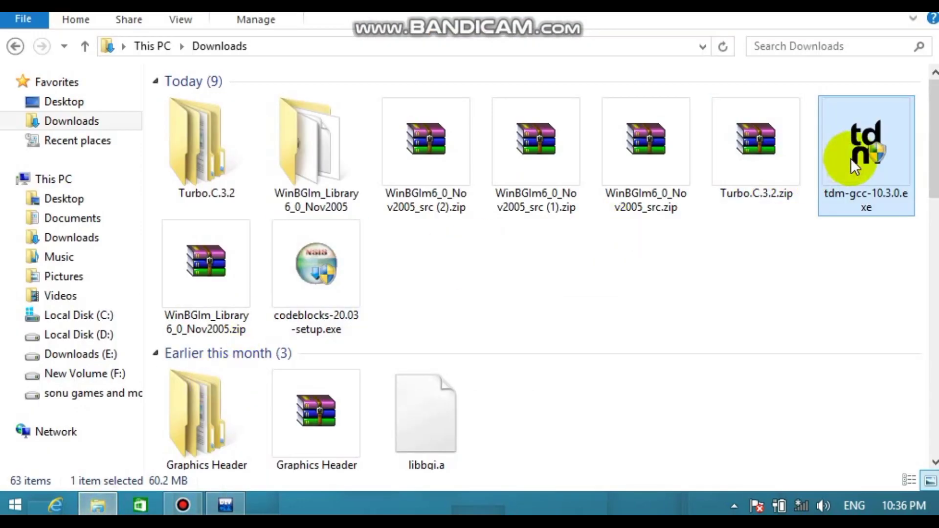
pyautogui.click(67, 317)
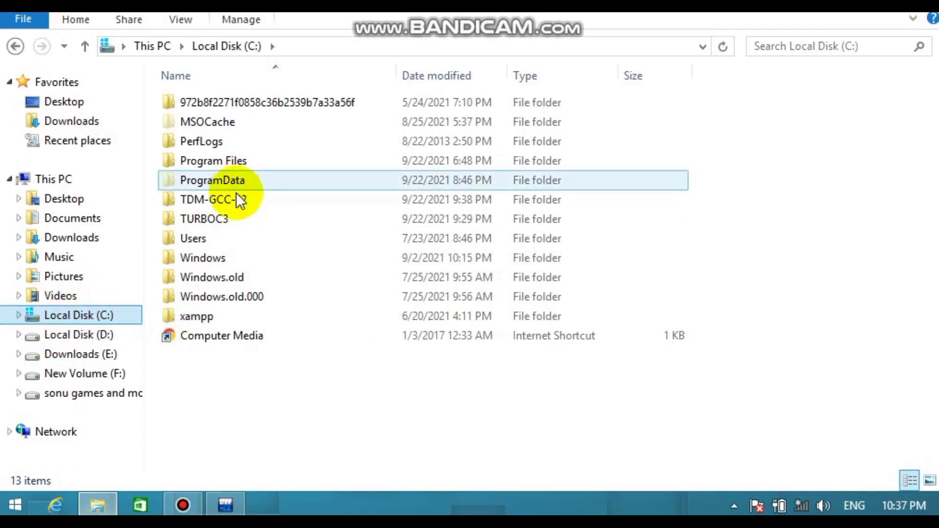
pyautogui.click(236, 198)
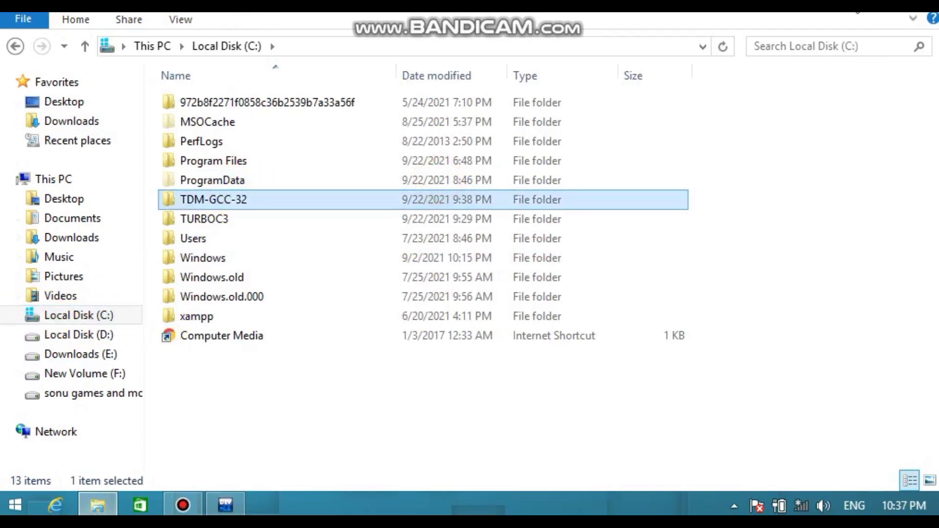
pyautogui.hotkey('ctrl', 'alt', 'd')
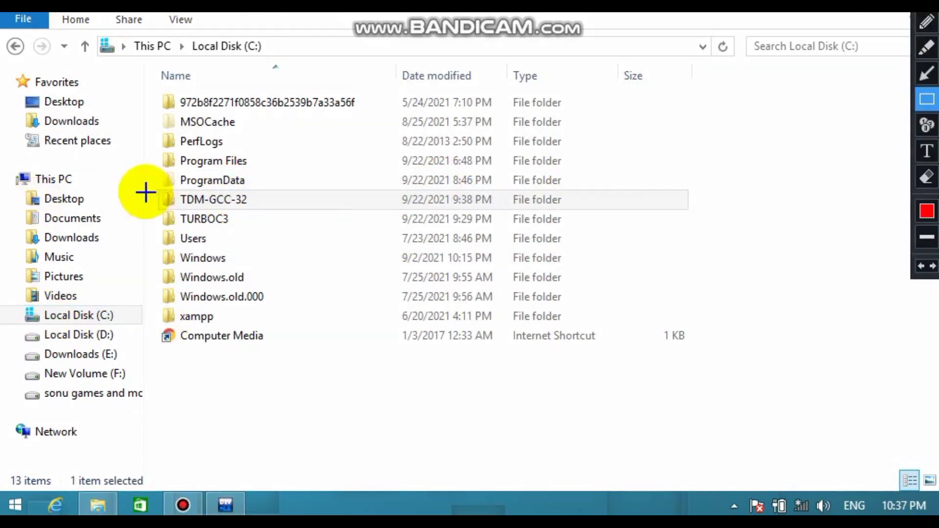
pyautogui.moveTo(141, 180); pyautogui.dragTo(721, 218)
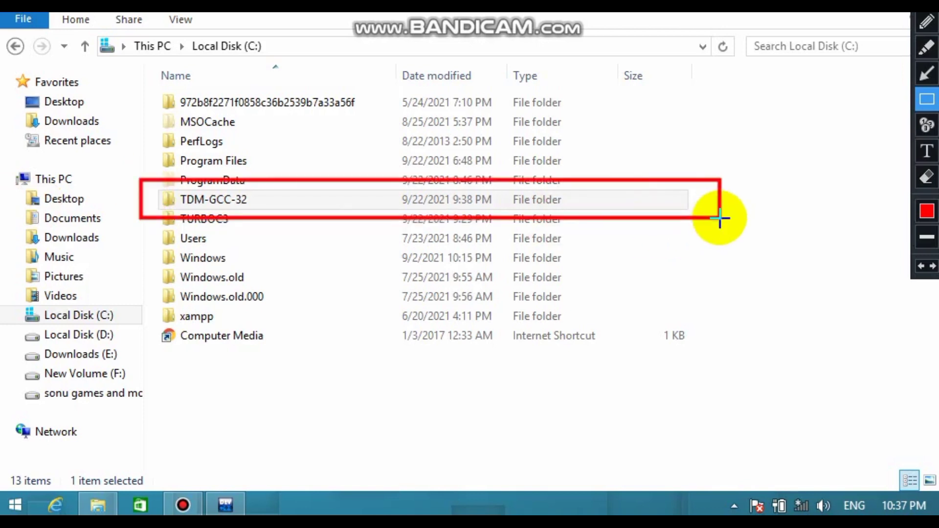
pyautogui.click(933, 15)
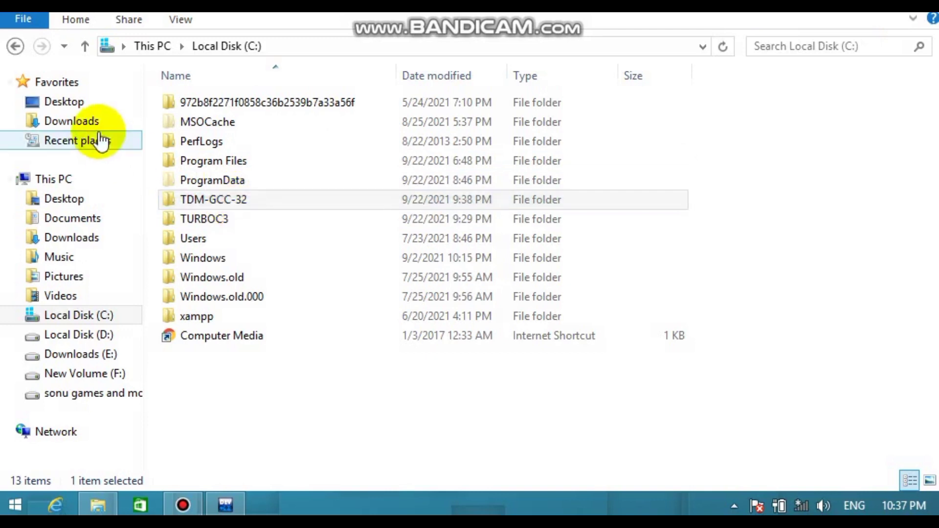
# Open the WinBGIm_Library6_0_Nov2005 folder in Downloads and select the header files graphics.h and winbgim.h
pyautogui.click(92, 123)
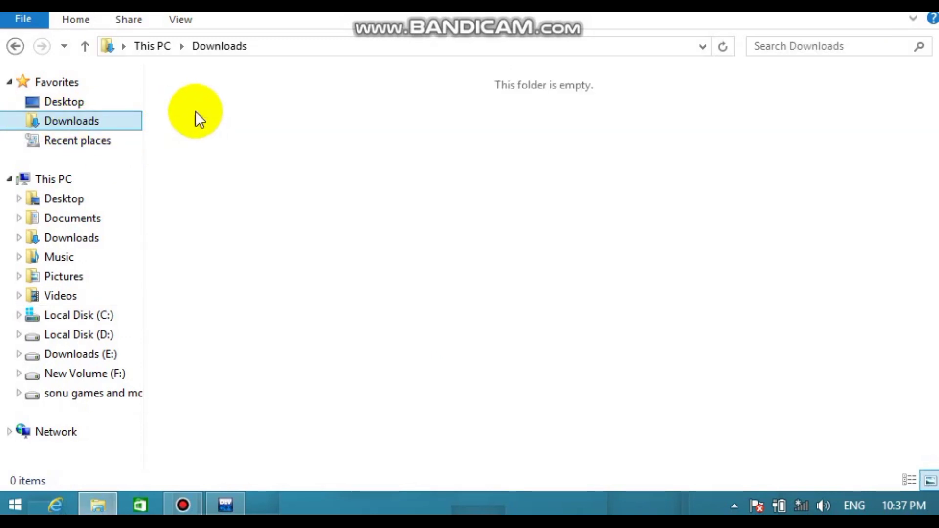
pyautogui.click(322, 186)
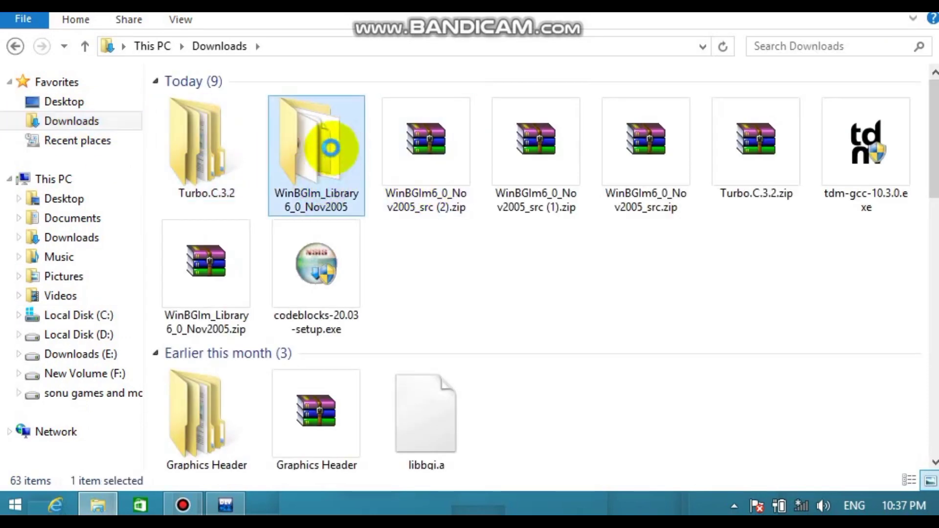
pyautogui.doubleClick(326, 161)
pyautogui.click(229, 110)
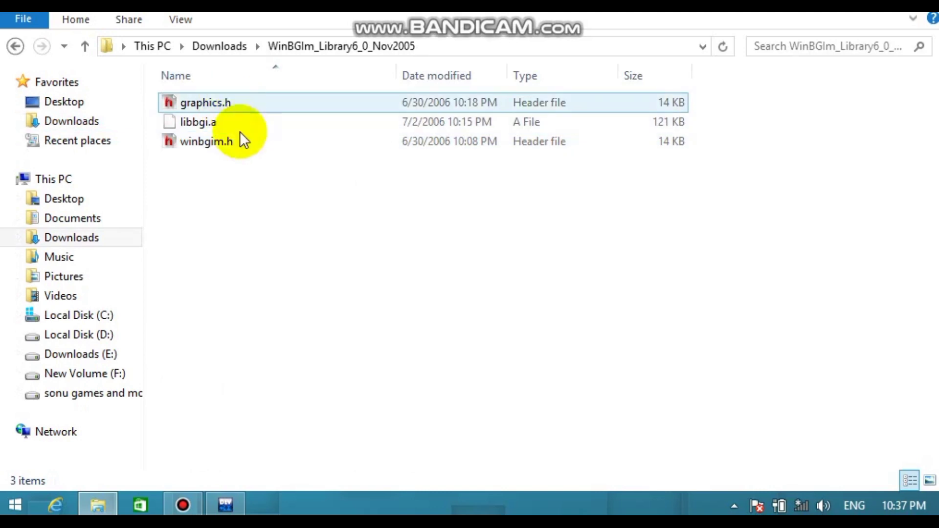
pyautogui.click(237, 99)
pyautogui.keyDown('ctrl'); pyautogui.click(215, 147); pyautogui.keyUp('ctrl')
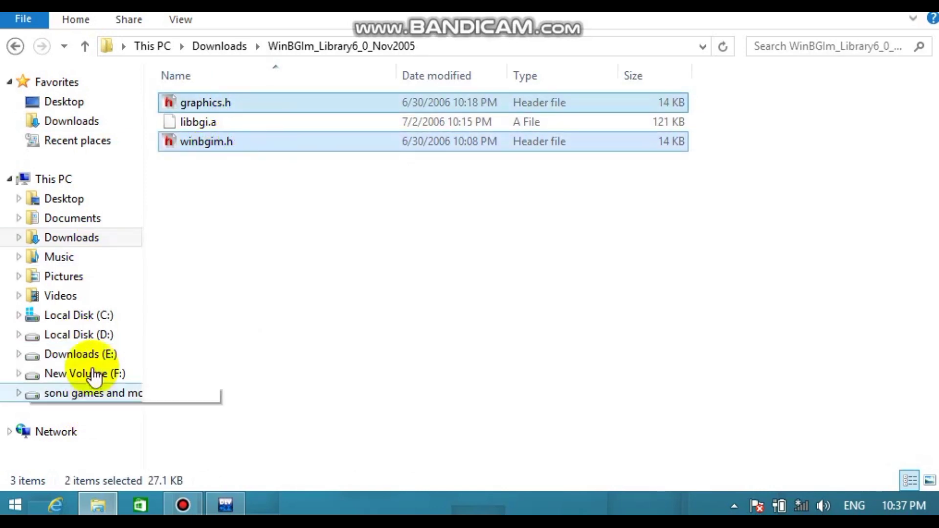
# Open the include folder inside TDM-GCC-32 on Local Disk (C:), the destination for the two header files
pyautogui.click(109, 315)
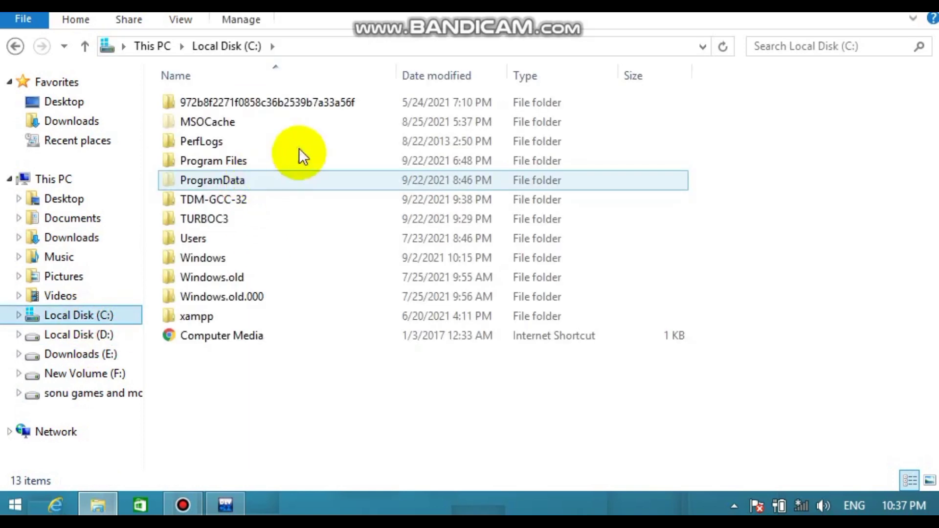
pyautogui.click(236, 202)
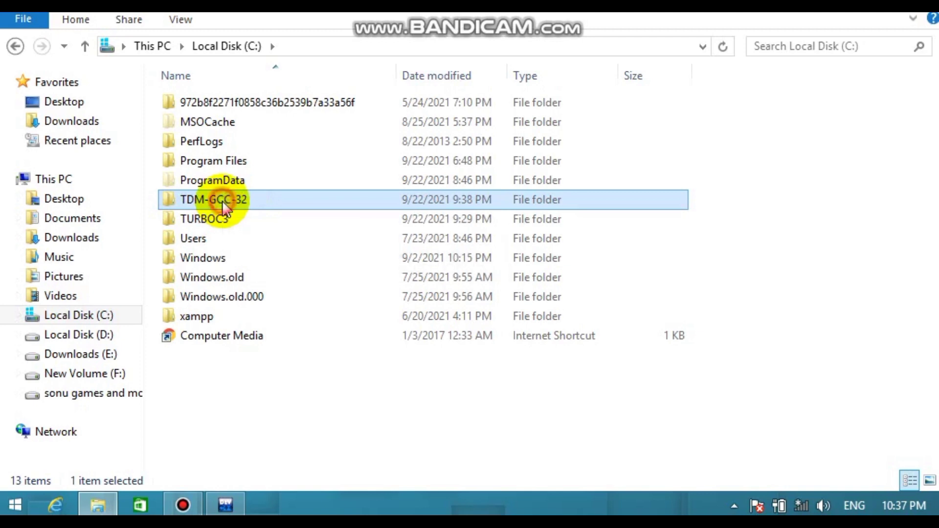
pyautogui.doubleClick(222, 201)
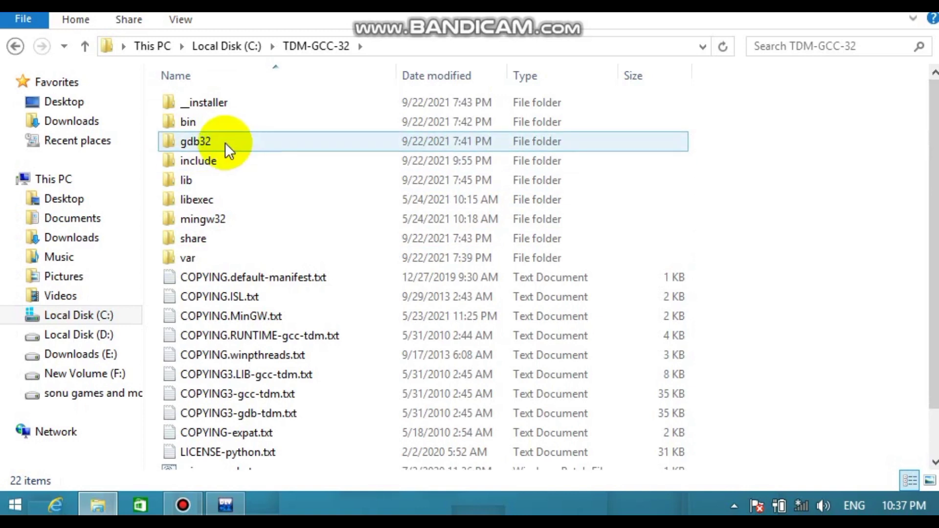
pyautogui.moveTo(225, 142)
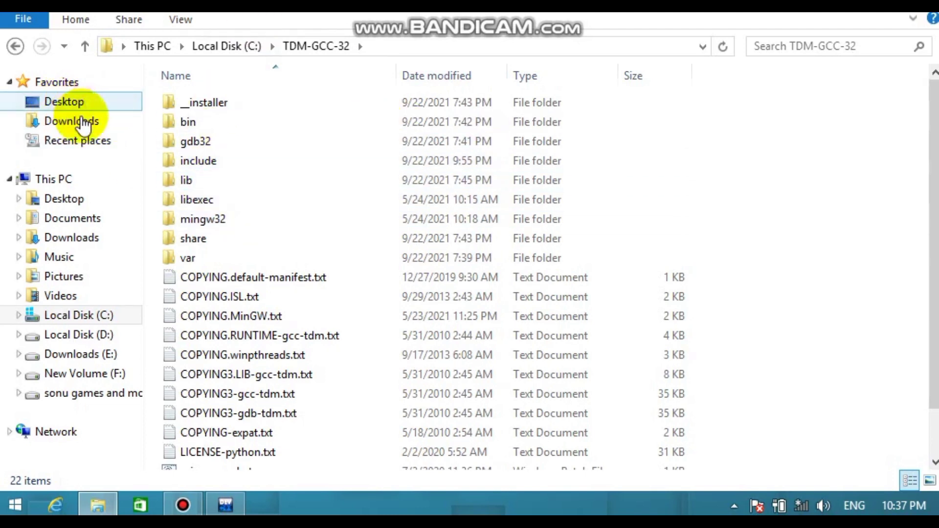
pyautogui.doubleClick(234, 162)
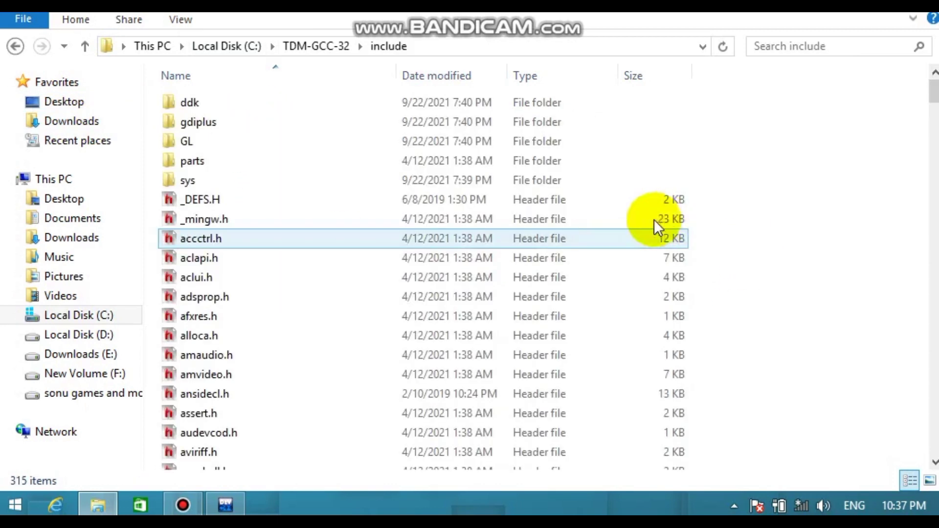
# Return to the WinBGIm_Library6_0_Nov2005 folder in Downloads and select the library file libbgi.a
pyautogui.click(71, 121)
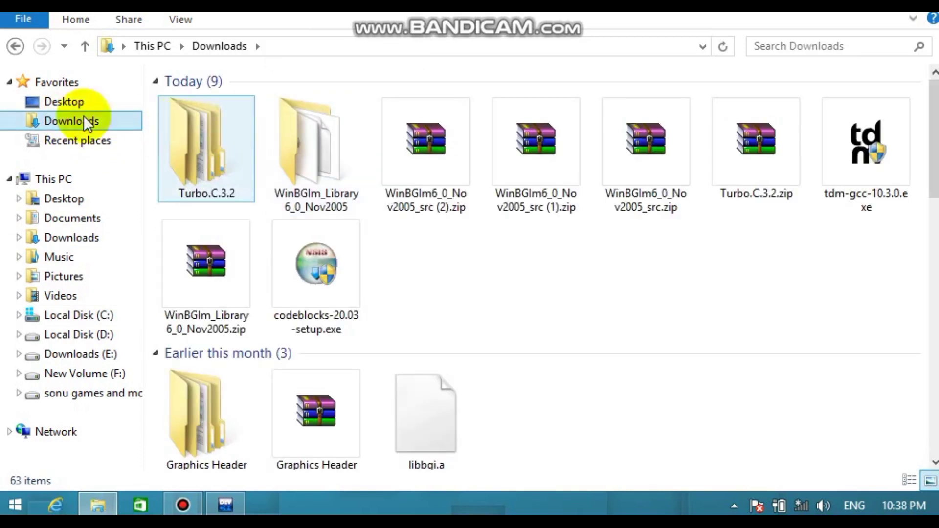
pyautogui.click(285, 161)
pyautogui.doubleClick(298, 152)
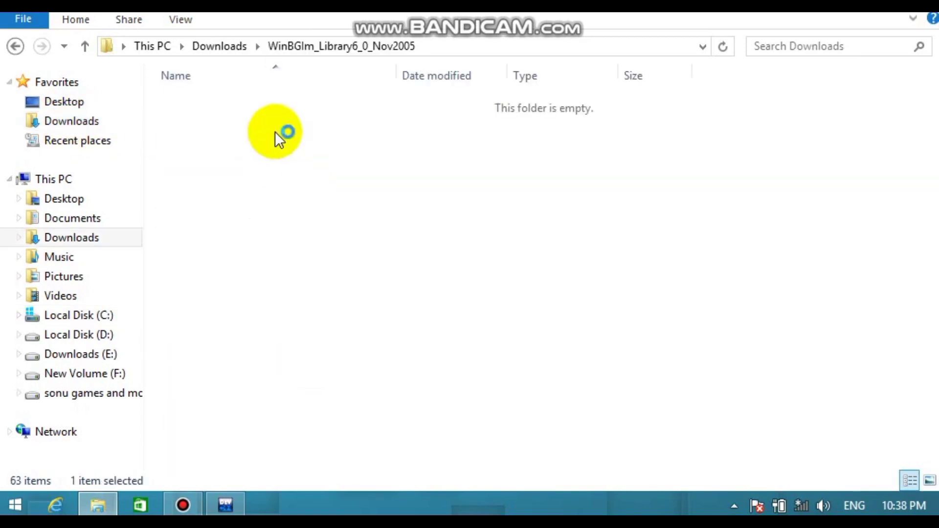
pyautogui.click(233, 120)
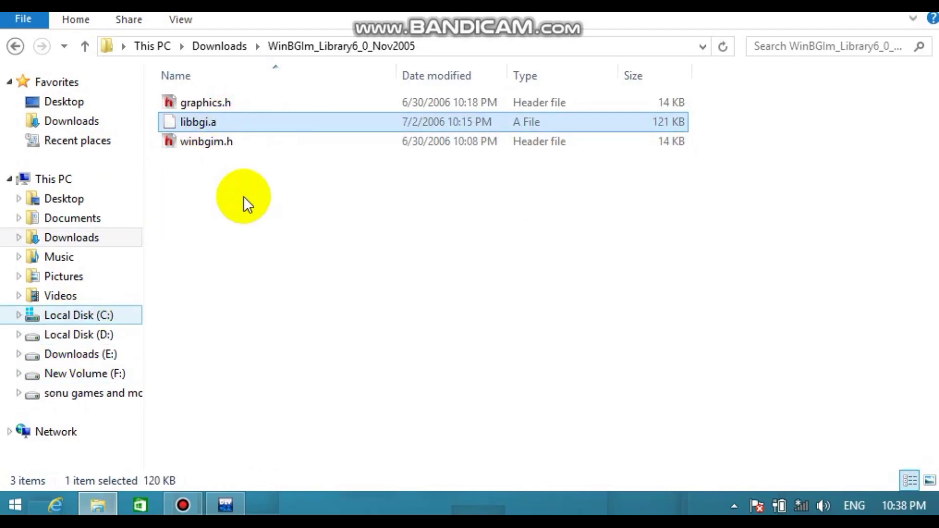
# Open the lib folder inside C:\TDM-GCC-32 to show where libbgi.a belongs, then return to the TDM-GCC-32 folder
pyautogui.hotkey('alt', 'Left')
pyautogui.hotkey('alt', 'Left')
pyautogui.doubleClick(243, 200)
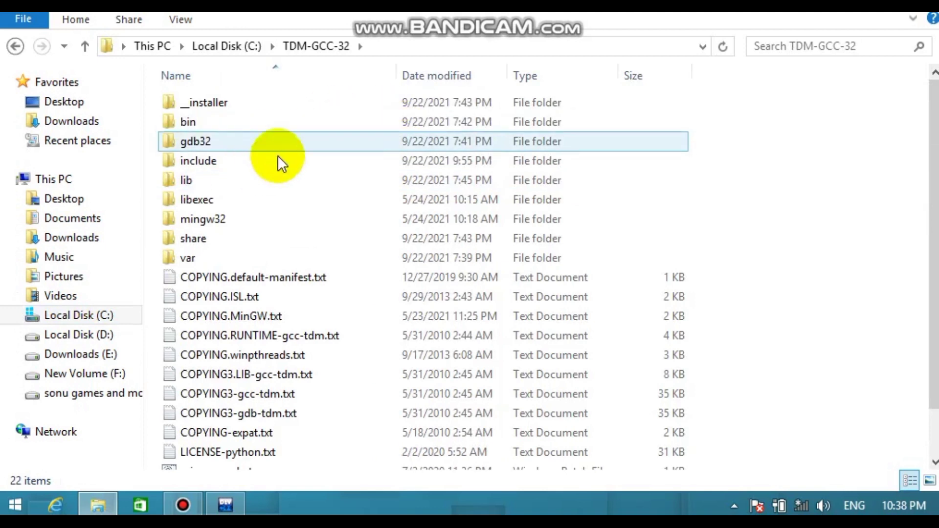
pyautogui.doubleClick(292, 180)
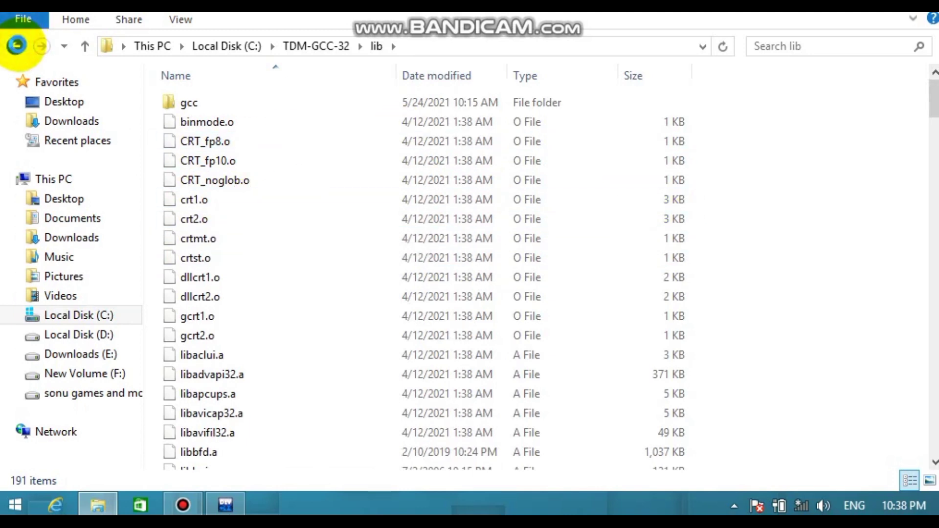
pyautogui.press('BackSpace')
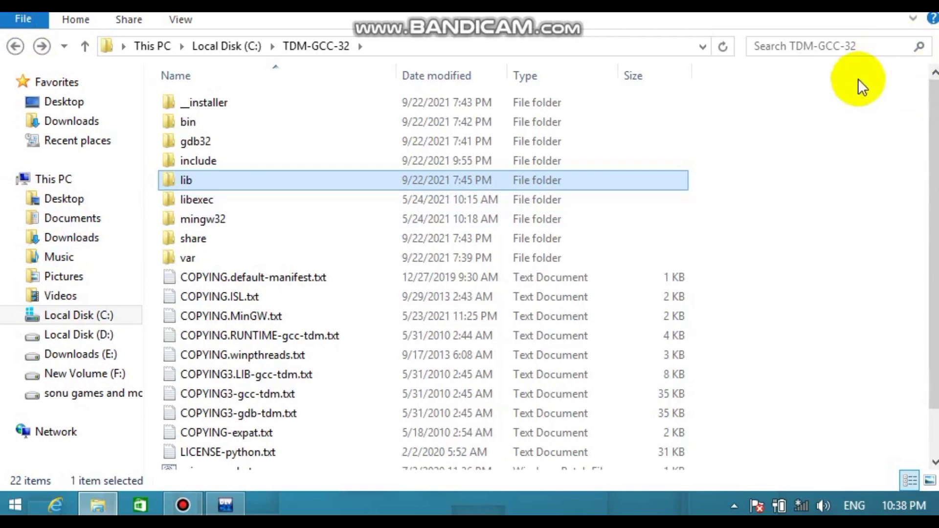
# Switch to Dev-C++ and review the linker commands in the compiler options, dismissing the dialog without changes
pyautogui.click(236, 507)
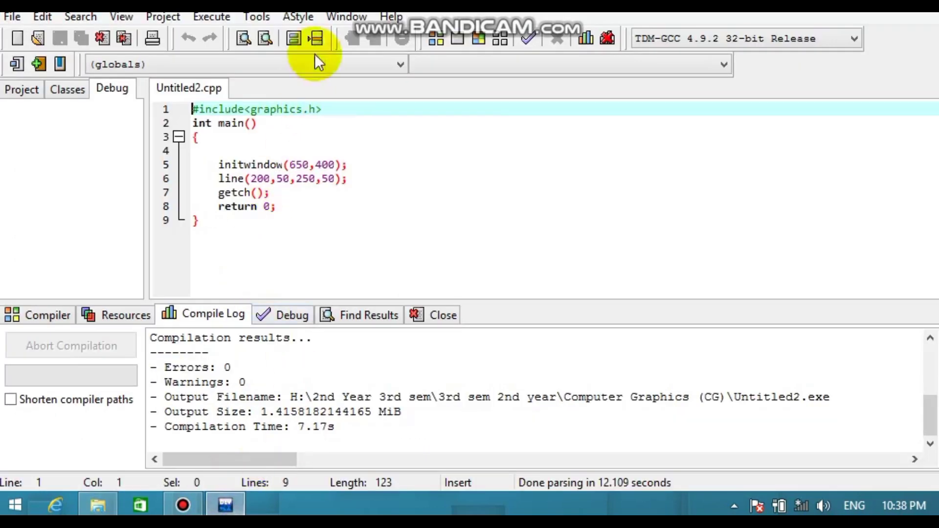
pyautogui.click(257, 17)
pyautogui.click(281, 37)
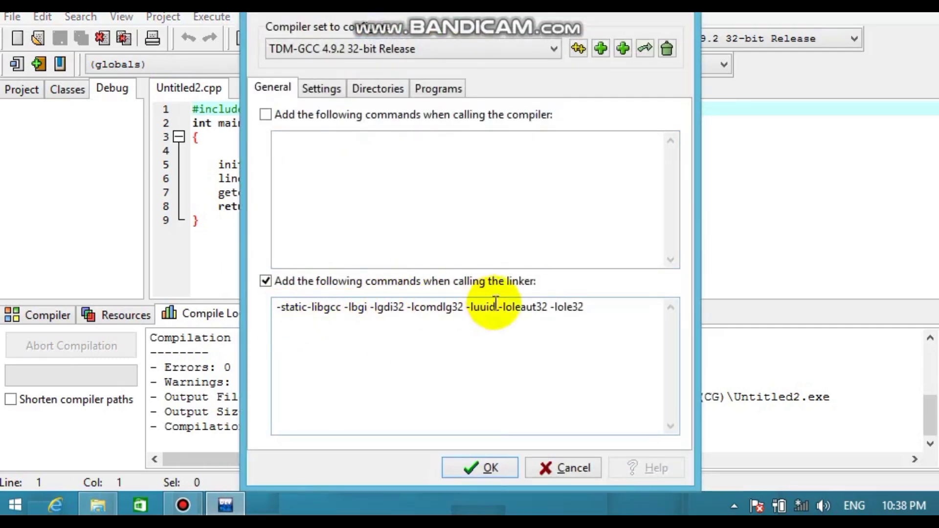
pyautogui.click(592, 466)
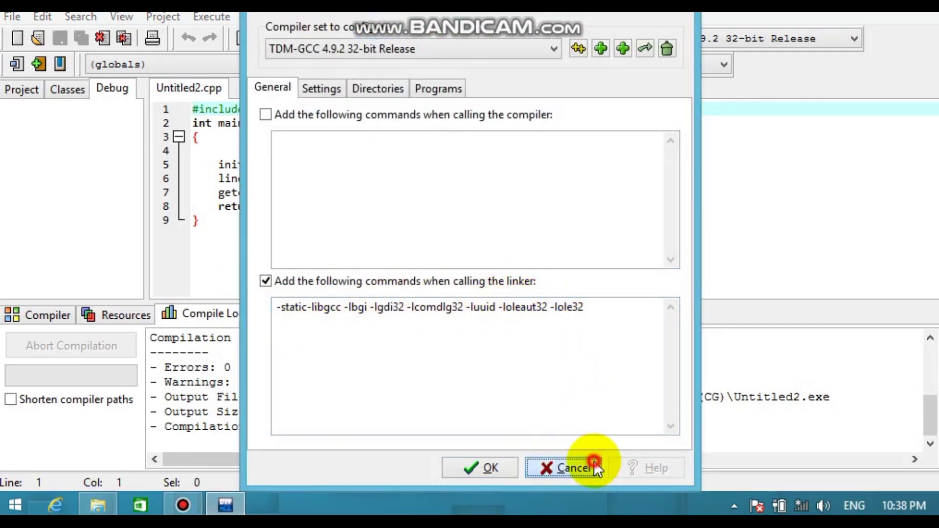
# Compile and run Untitled2.cpp, then close the program's output windows
pyautogui.click(223, 18)
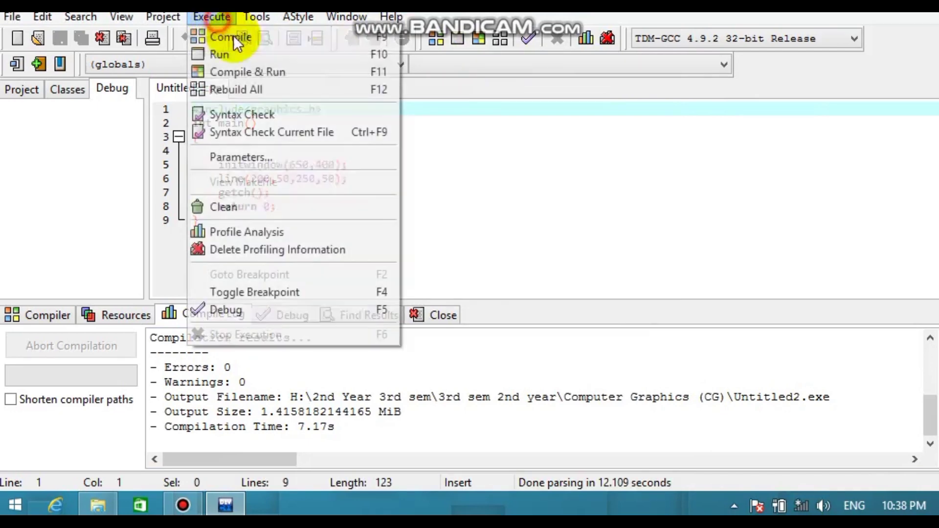
pyautogui.click(248, 71)
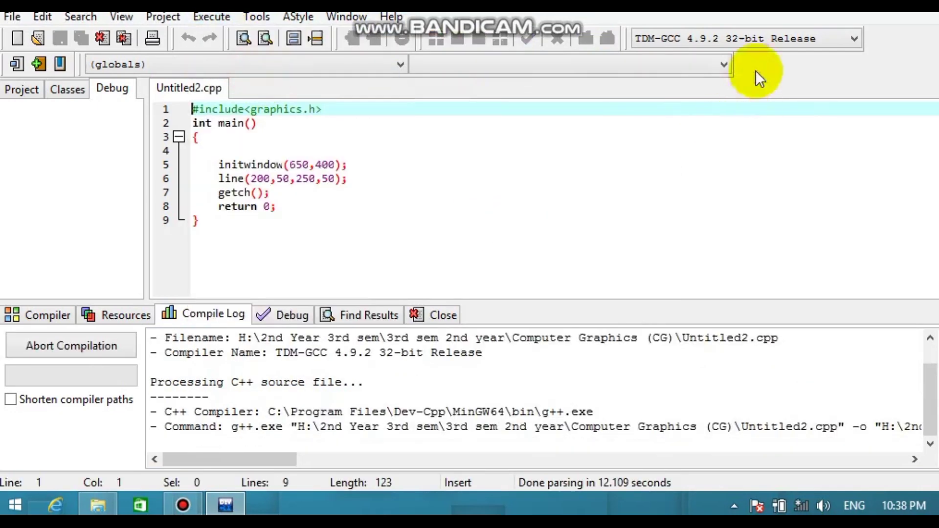
pyautogui.click(770, 38)
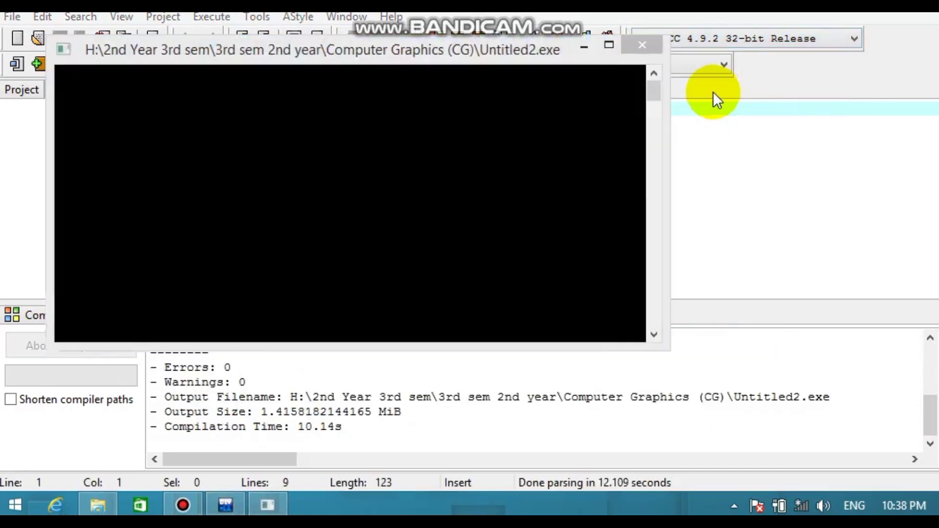
pyautogui.click(629, 46)
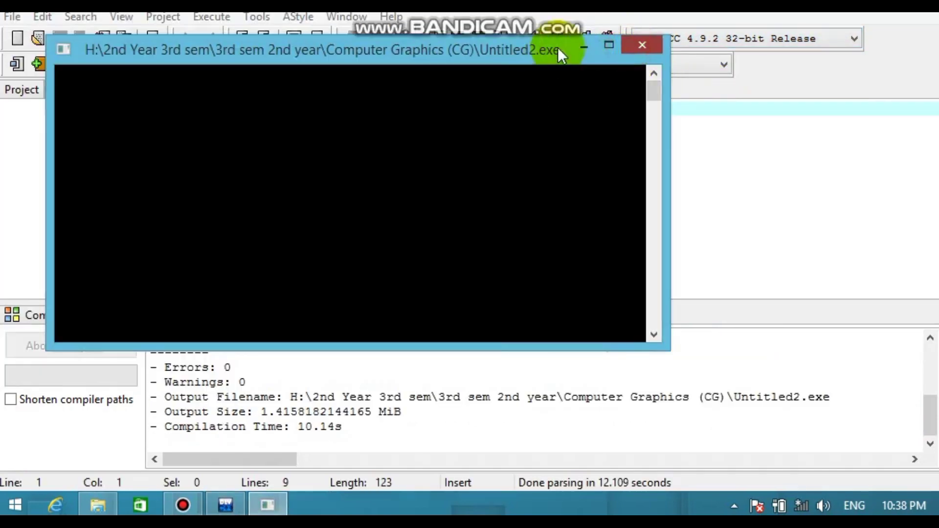
pyautogui.click(645, 45)
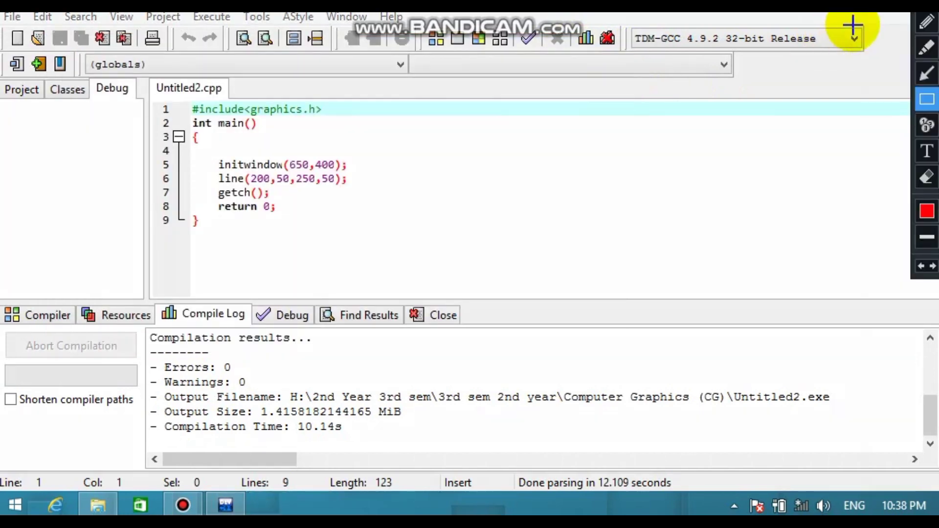
# Outline the TDM-GCC 4.9.2 32-bit Release compiler selection in red, then clear the mark
pyautogui.moveTo(853, 24)
pyautogui.mouseDown()
pyautogui.moveTo(601, 33)
pyautogui.moveTo(633, 46)
pyautogui.moveTo(618, 58)
pyautogui.mouseUp()
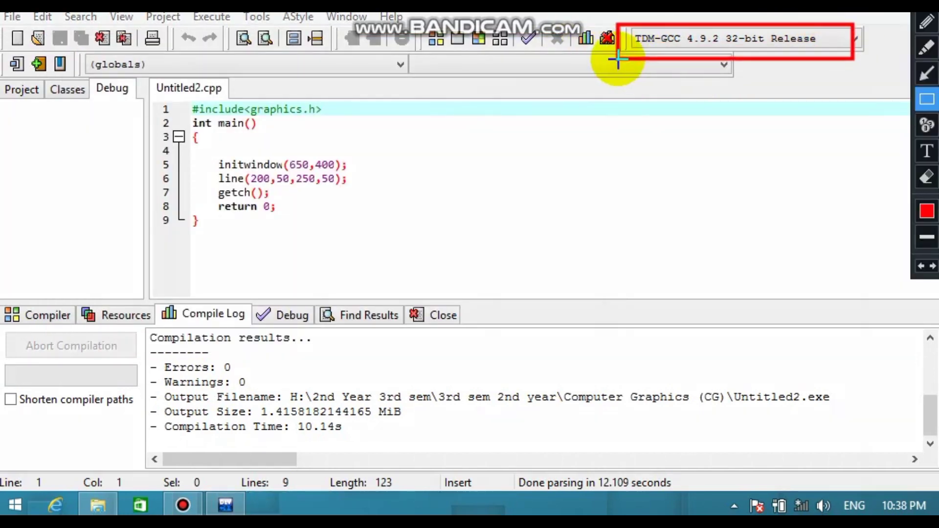
pyautogui.click(926, 21)
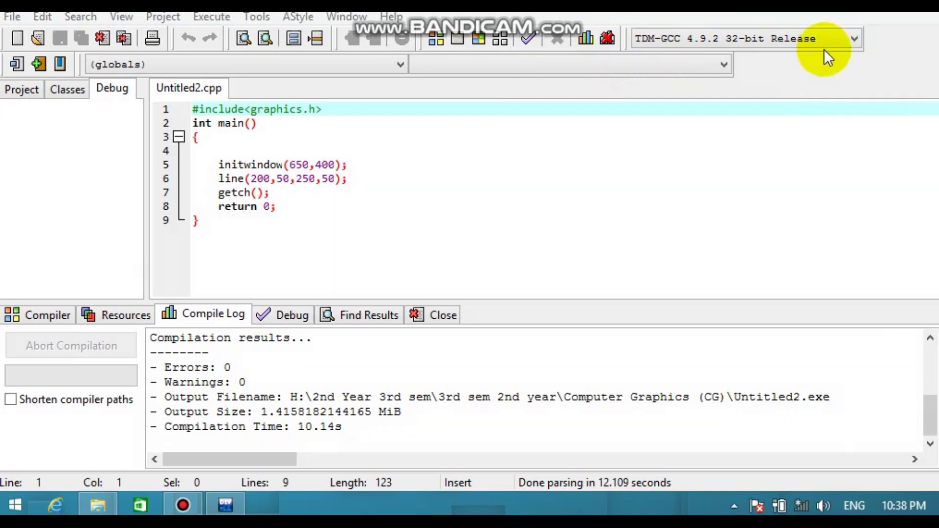